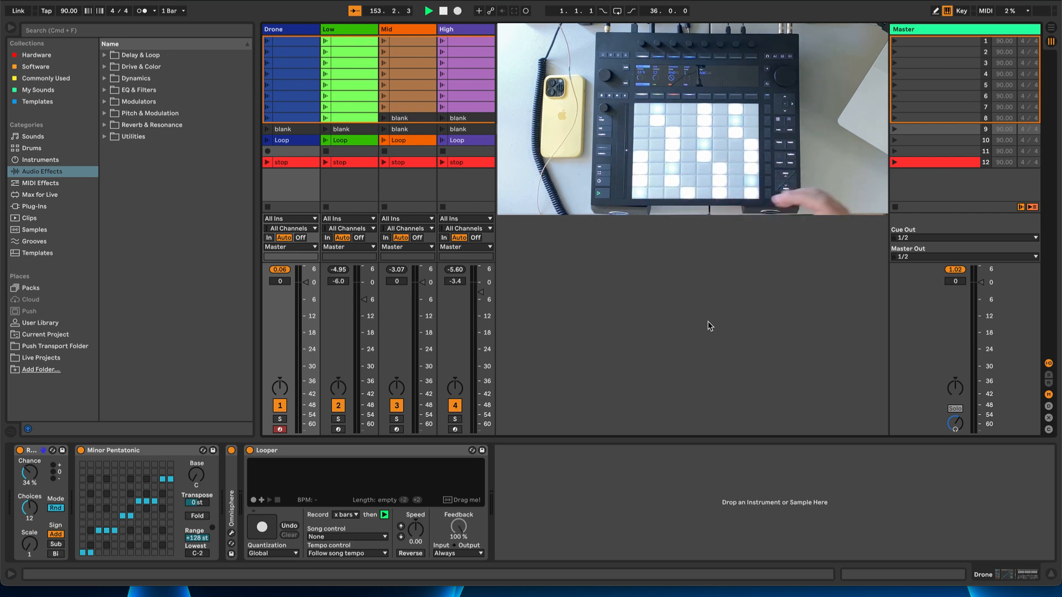
Arm the Low, High, Mid, Low and Drone tracks one after another to audition each track's instrument.
left_click(338, 430)
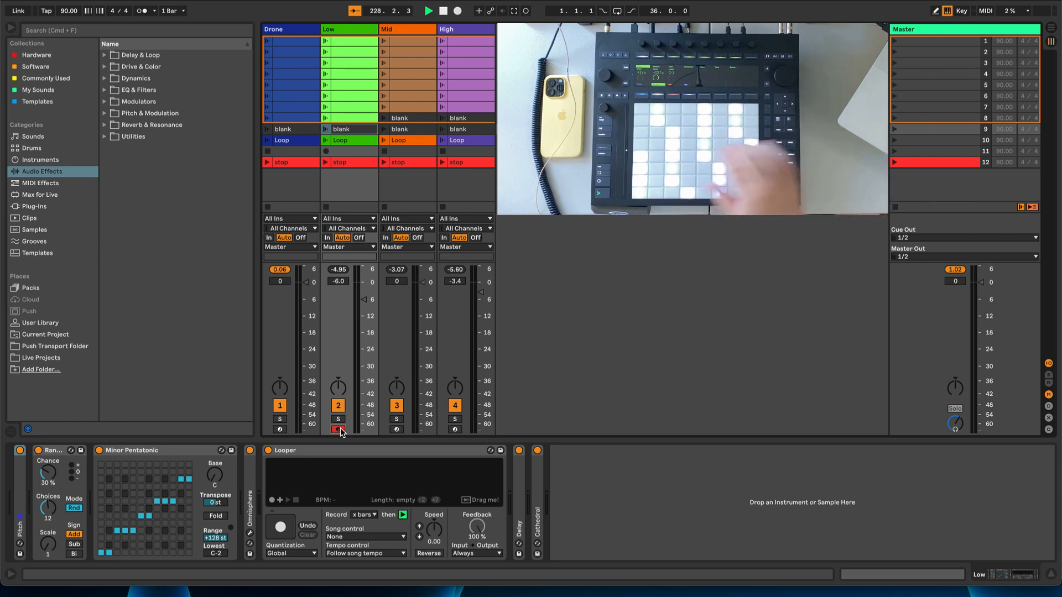
left_click(454, 429)
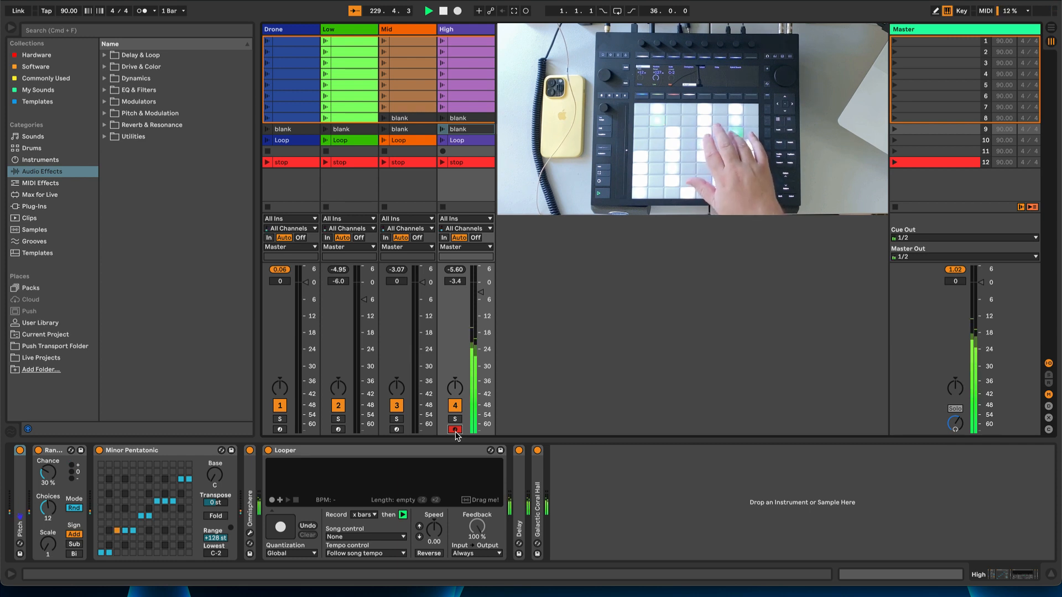
left_click(396, 429)
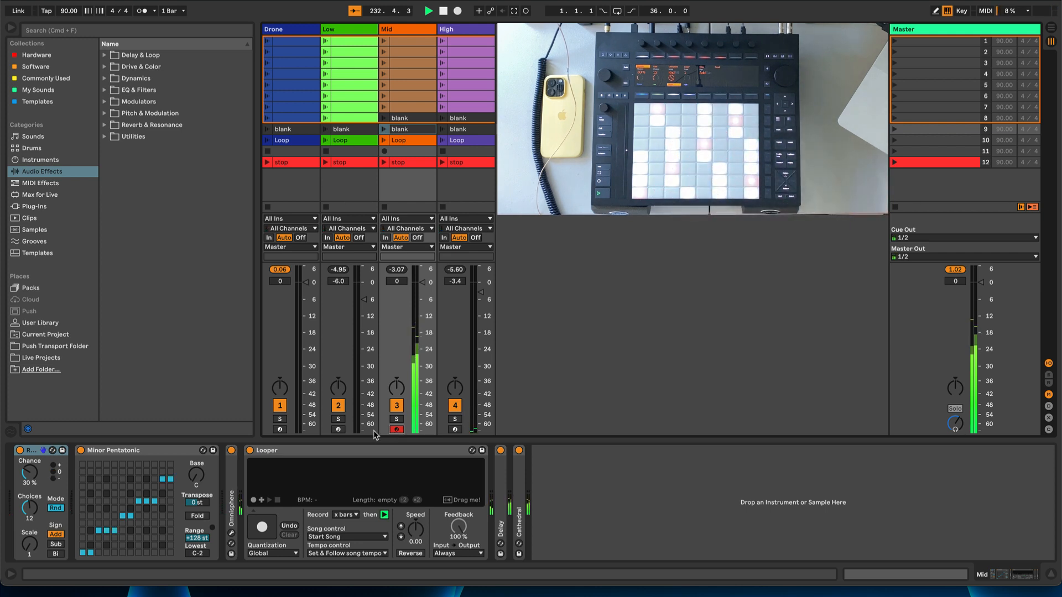
left_click(339, 430)
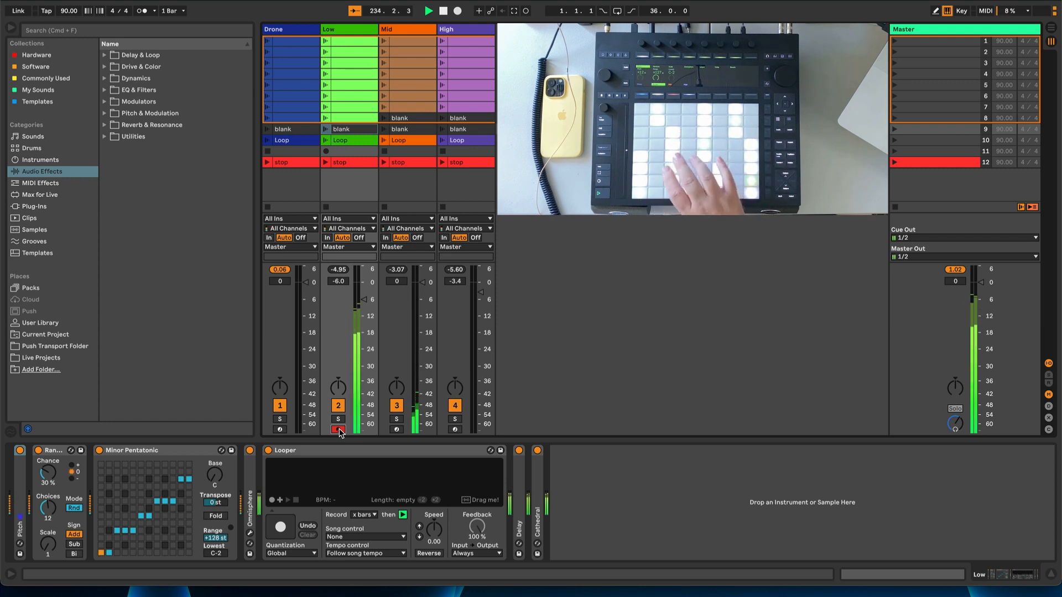
left_click(280, 430)
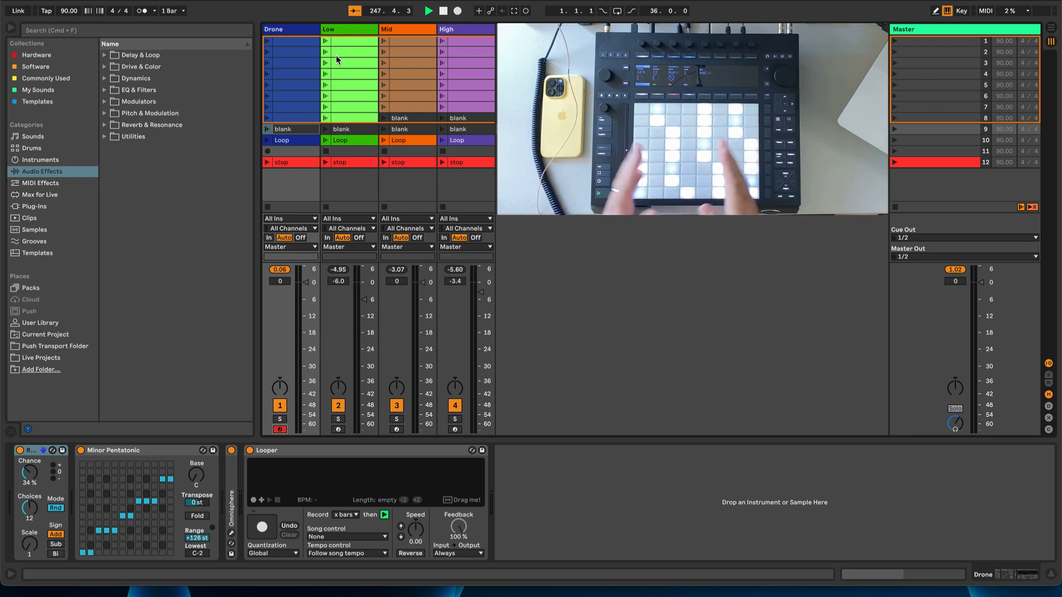
Select the Low track and open its first clip with the notes displayed in the piano roll.
left_click(343, 29)
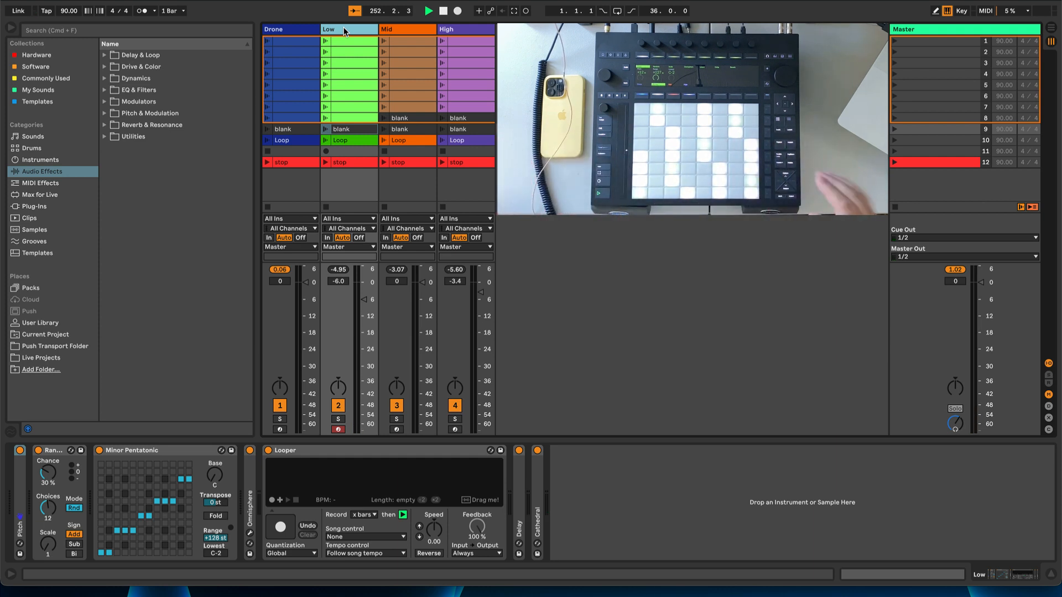
left_click(332, 73)
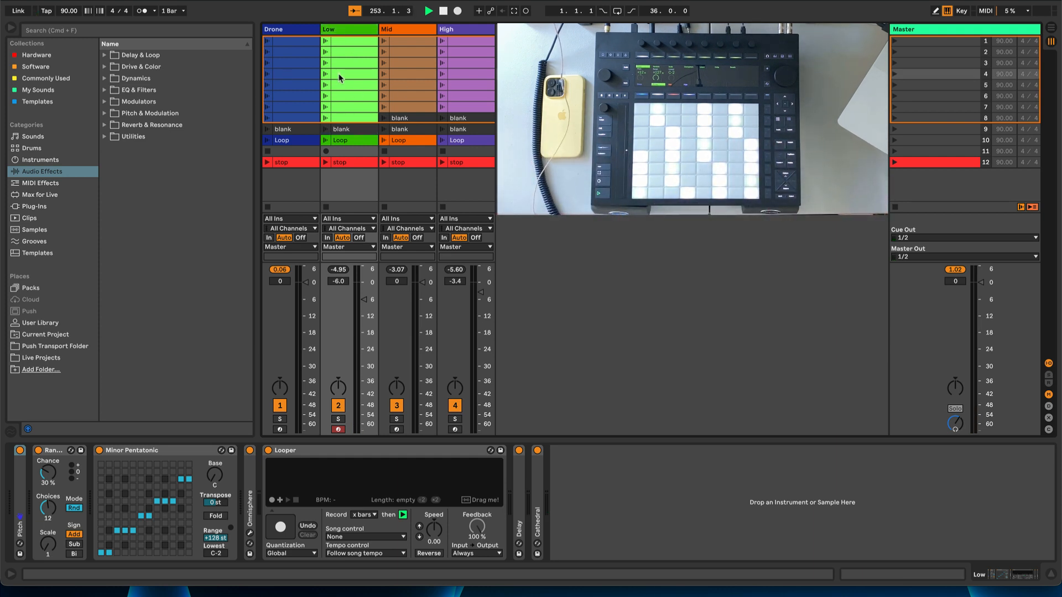
left_click(342, 40)
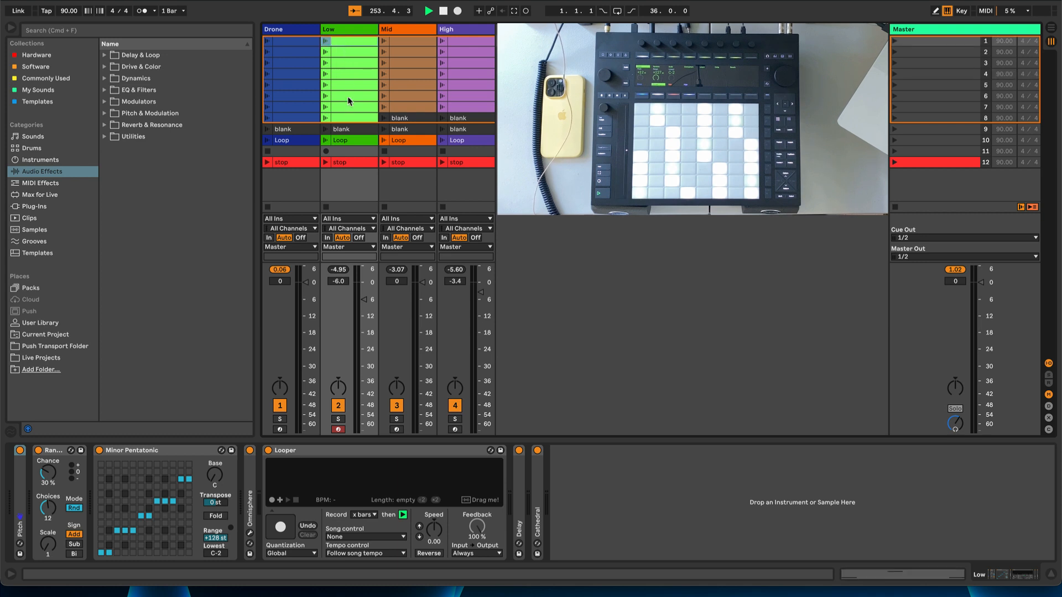
left_click(345, 118)
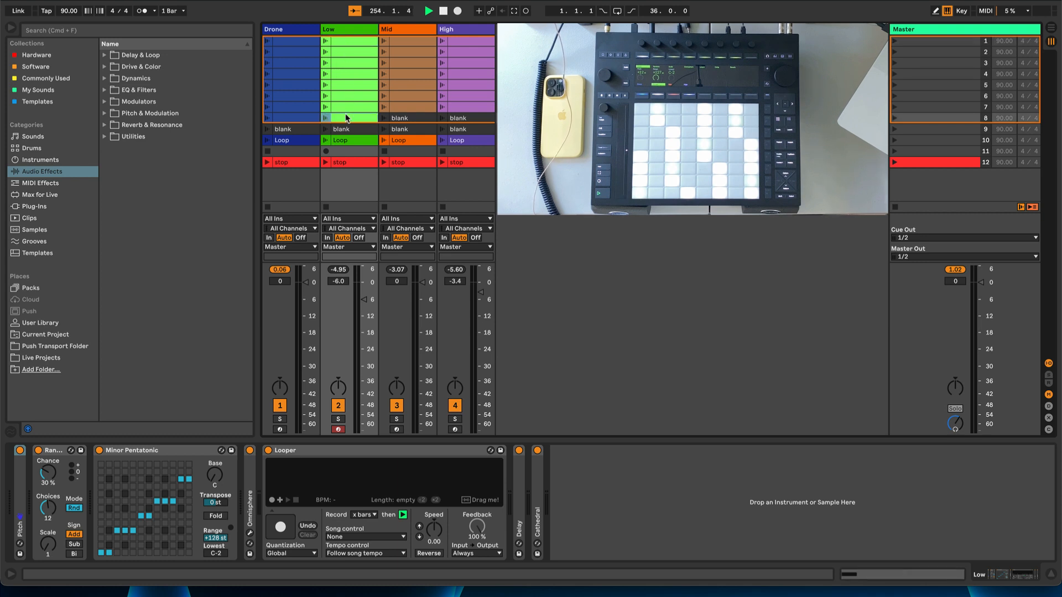
double_click(345, 38)
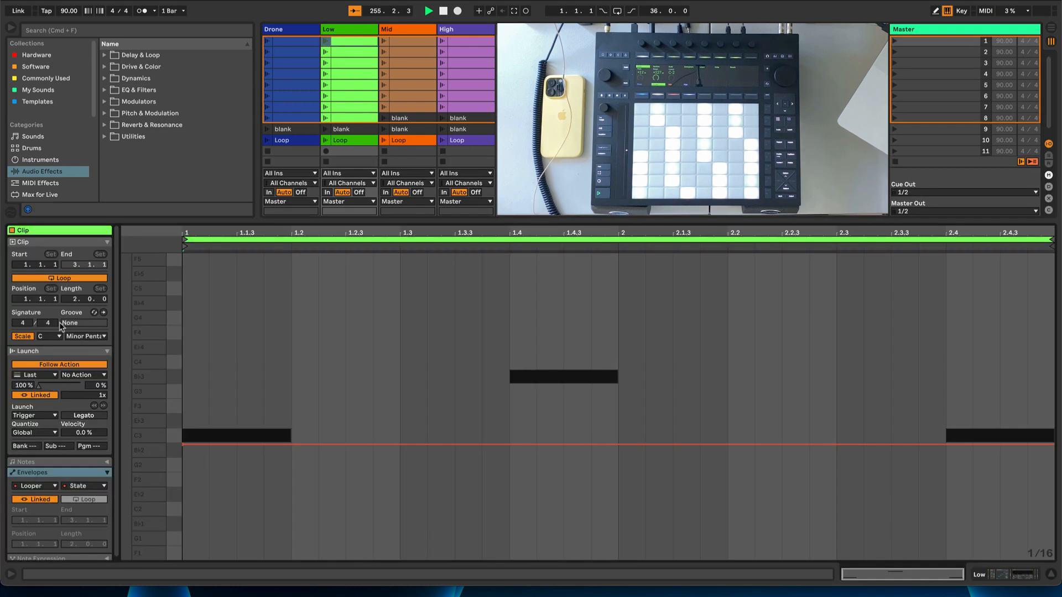
left_click(52, 463)
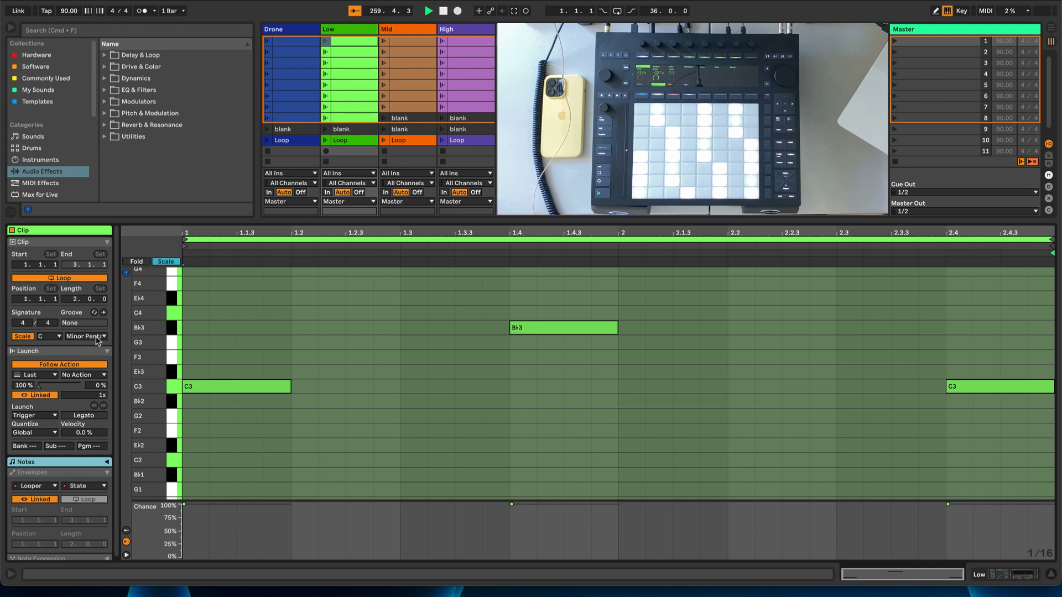
left_click(210, 406)
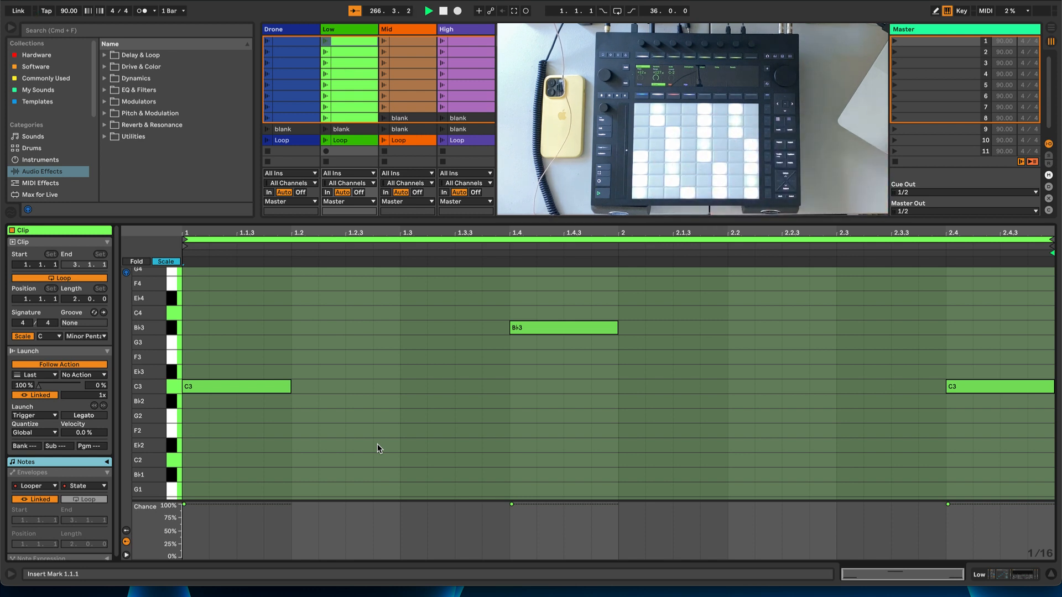
Look through the notes of the Low track's clips from the second slot to the seventh.
left_click(341, 52)
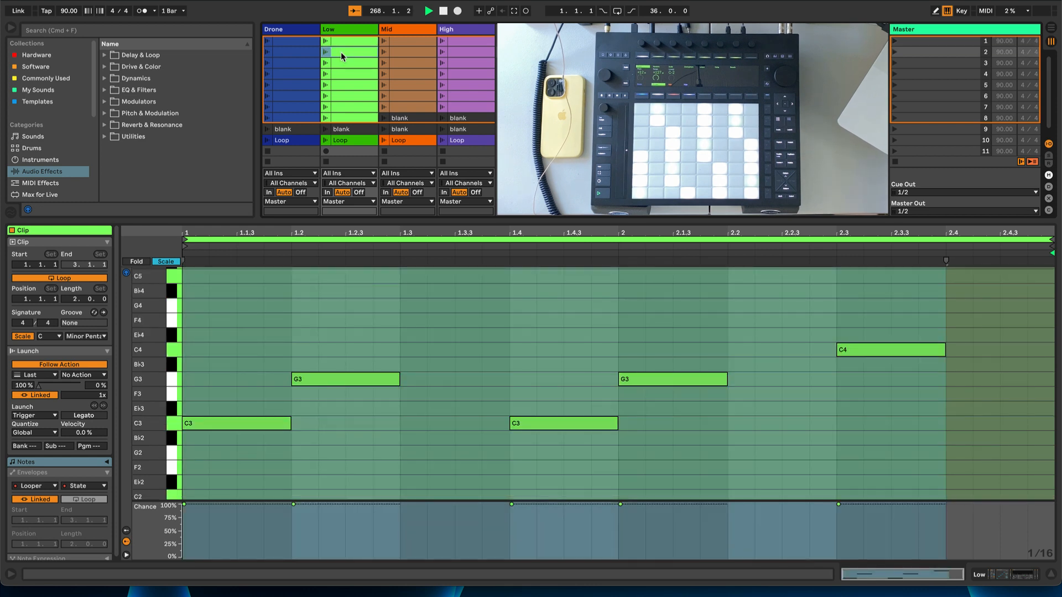
key("Down")
key("Down")
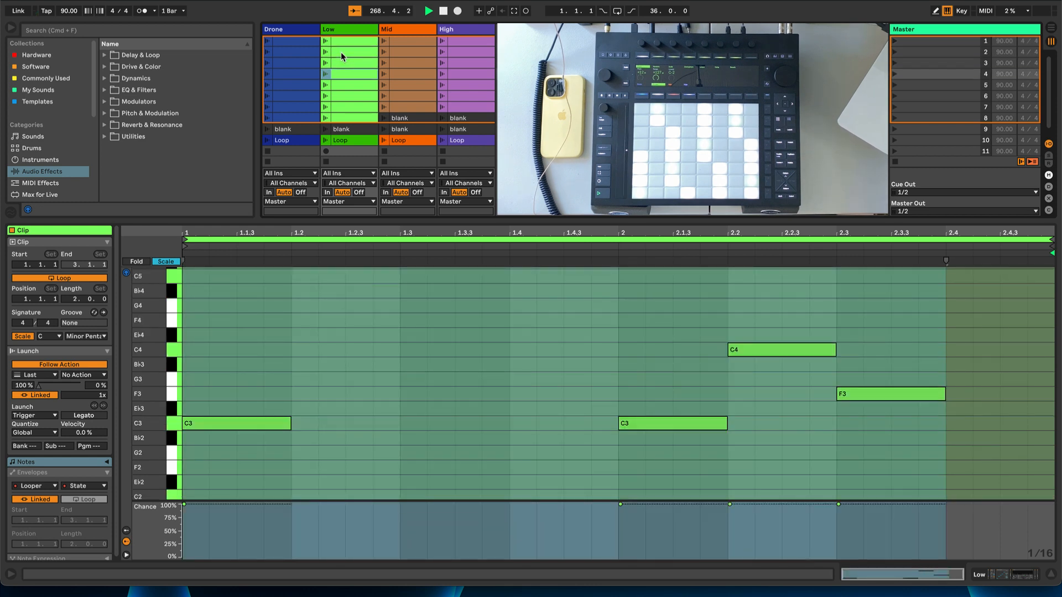
key("Down")
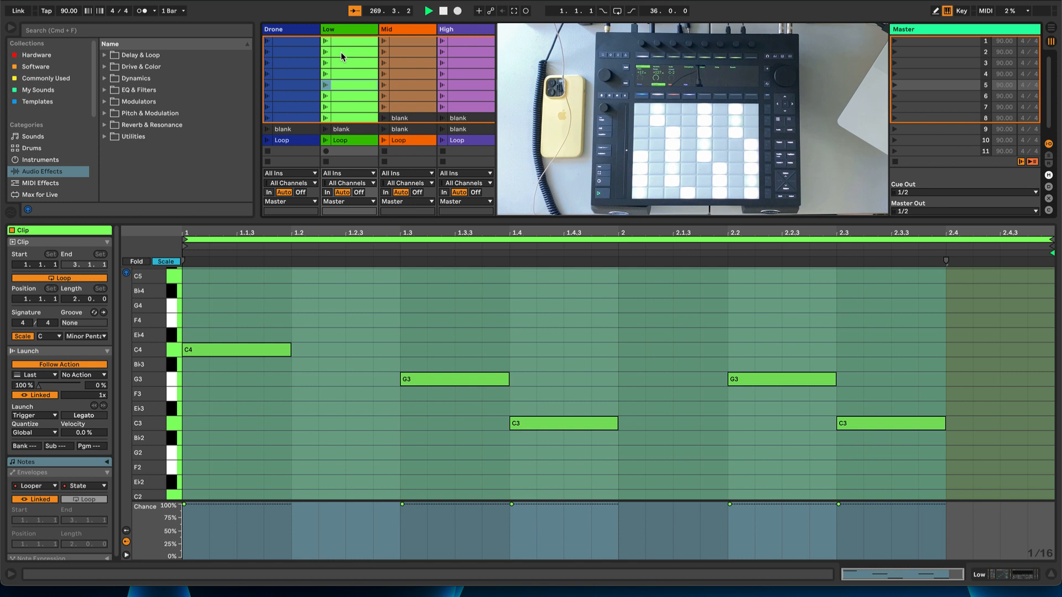
key("Down")
key("Down")
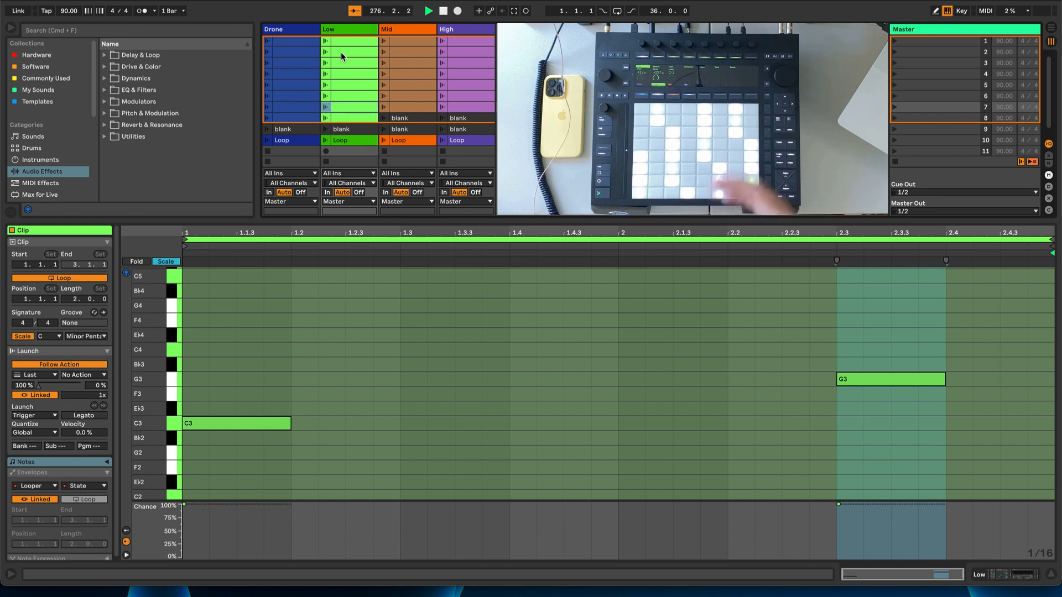
Review the Low track's clips again from the first slot down, including the blank and Loop clips.
left_click(343, 41)
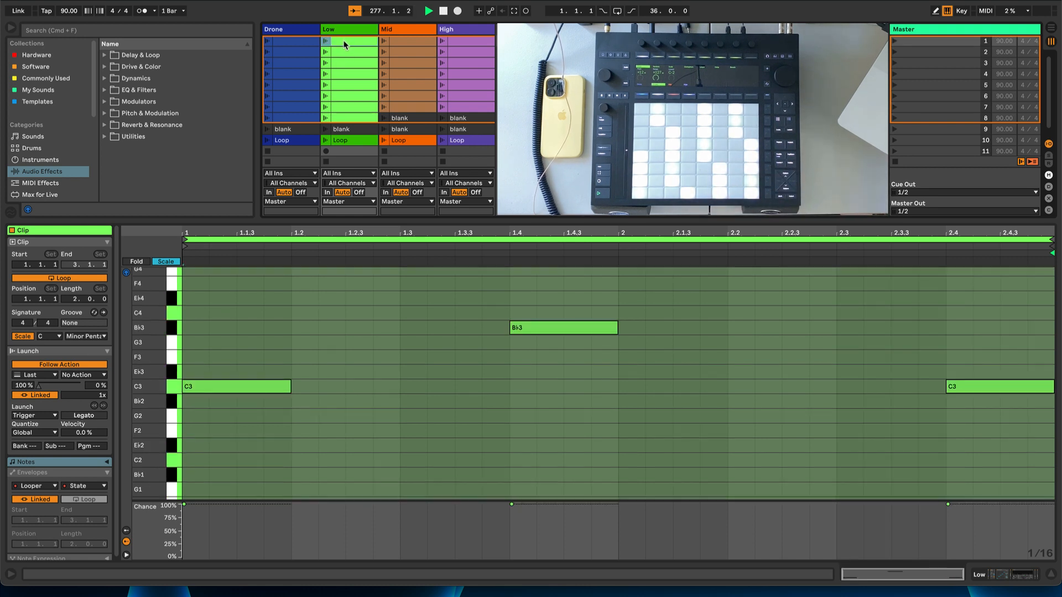
key("Down")
key("Down")
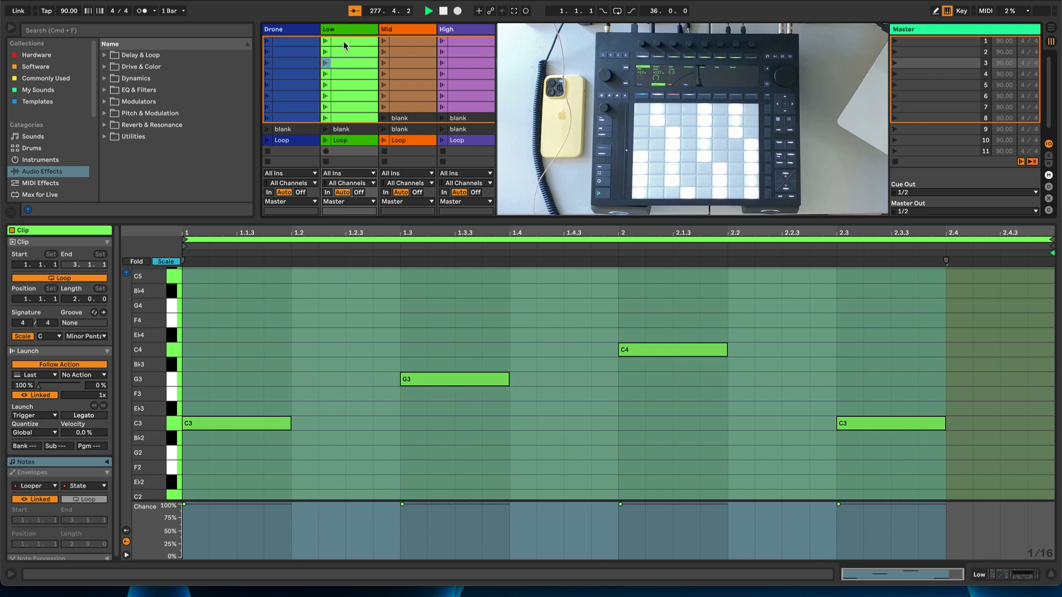
key("Down")
key("Down")
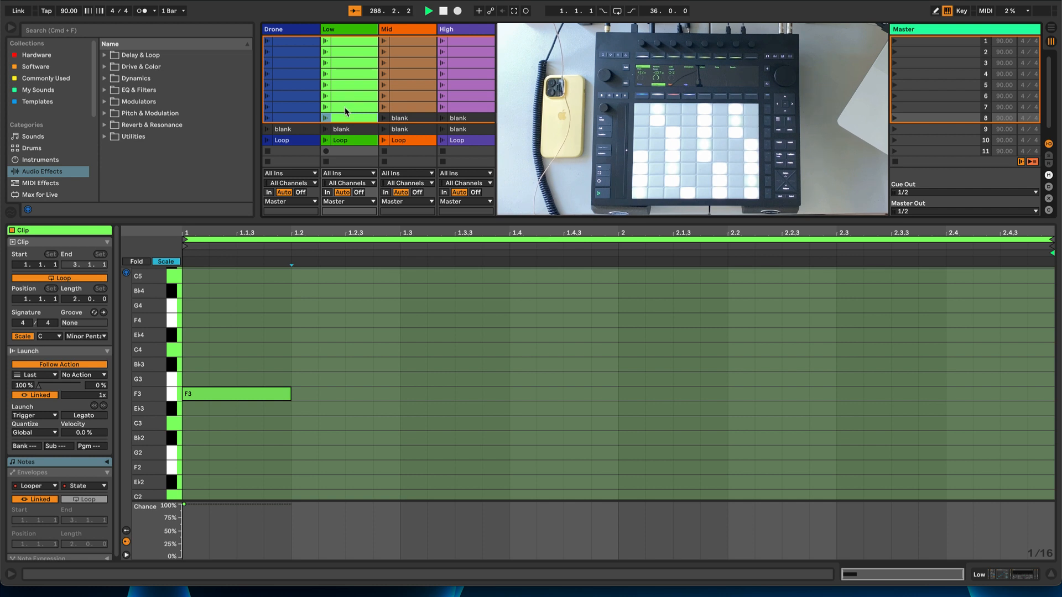
left_click(342, 131)
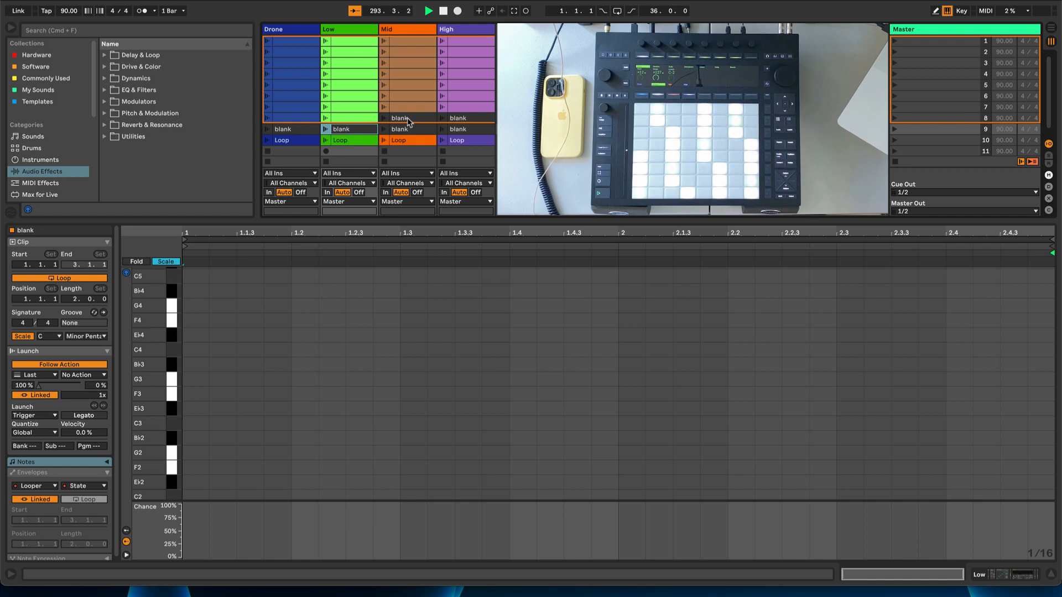
left_click(345, 142)
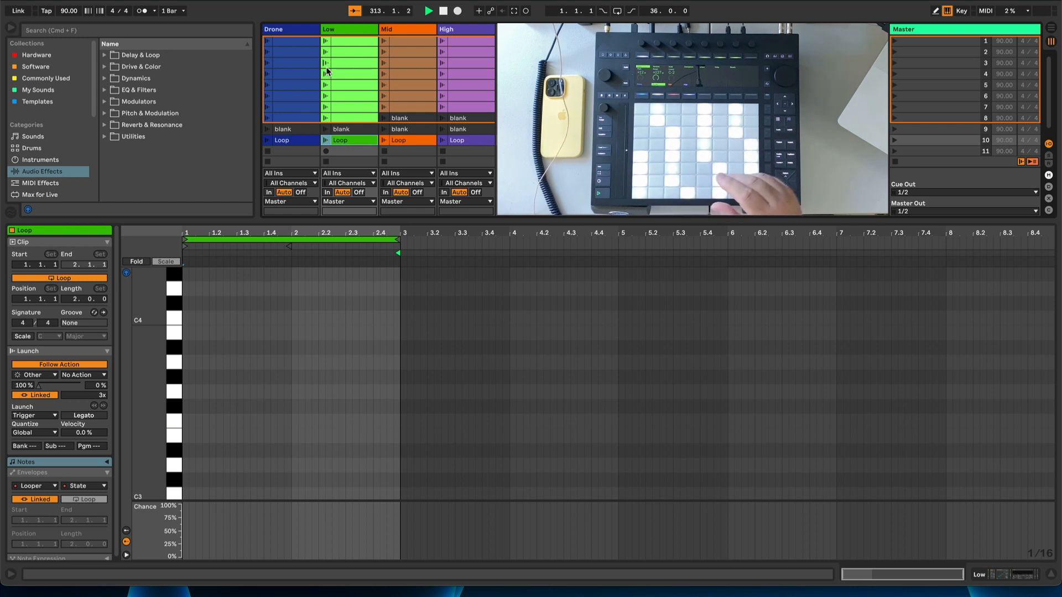
Examine the Launch settings and follow action chance of the Low track's first clip.
left_click(340, 41)
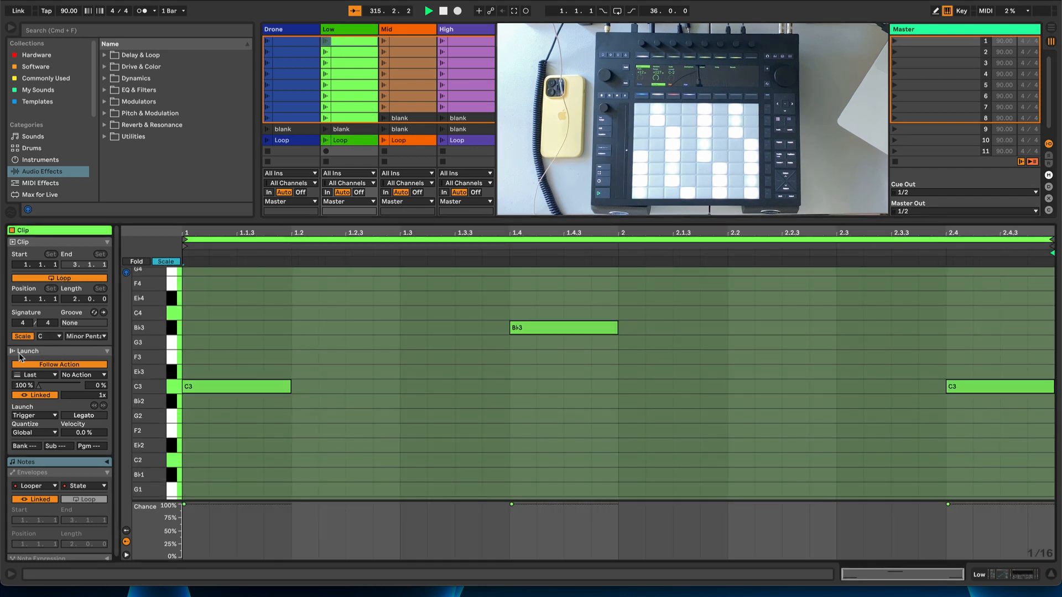
left_click(107, 353)
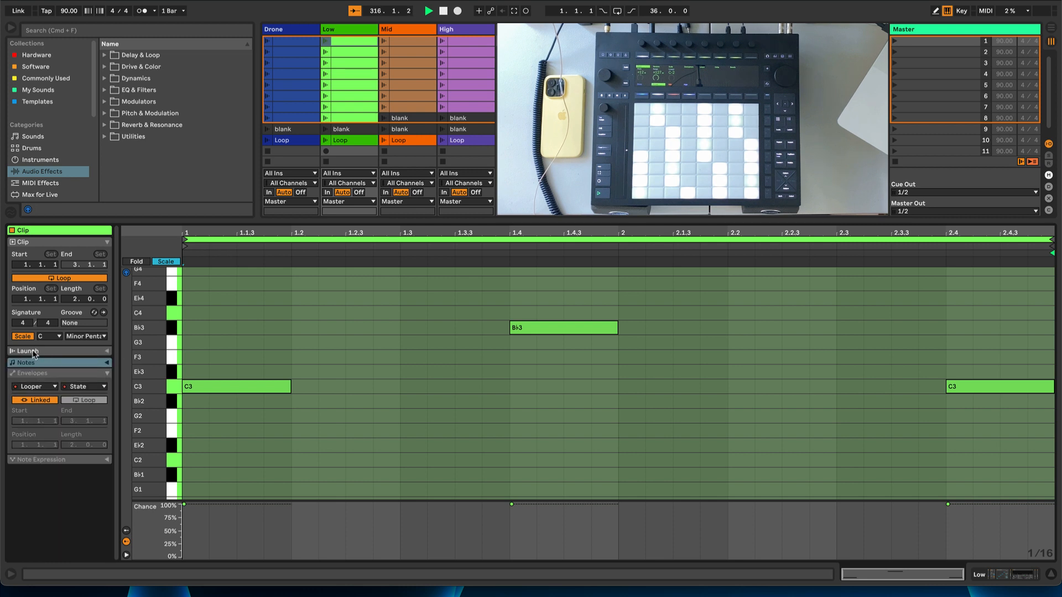
left_click(108, 352)
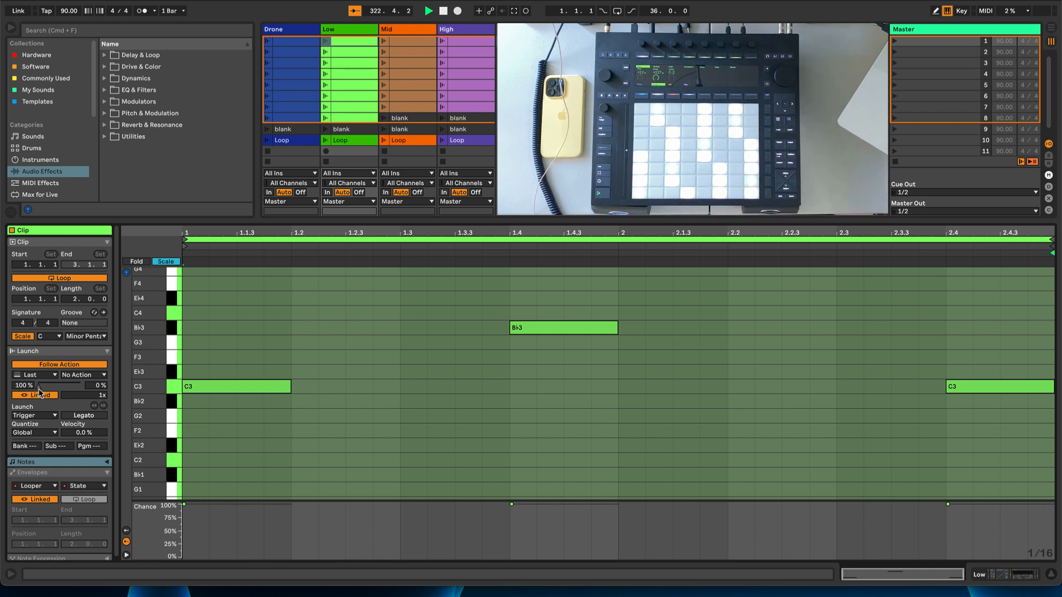
mouse_move(55, 386)
left_mouse_down()
mouse_move(80, 386)
mouse_move(37, 386)
left_mouse_up()
Try Jump as the follow action of the first Low clip and set it back to Last.
left_click(46, 378)
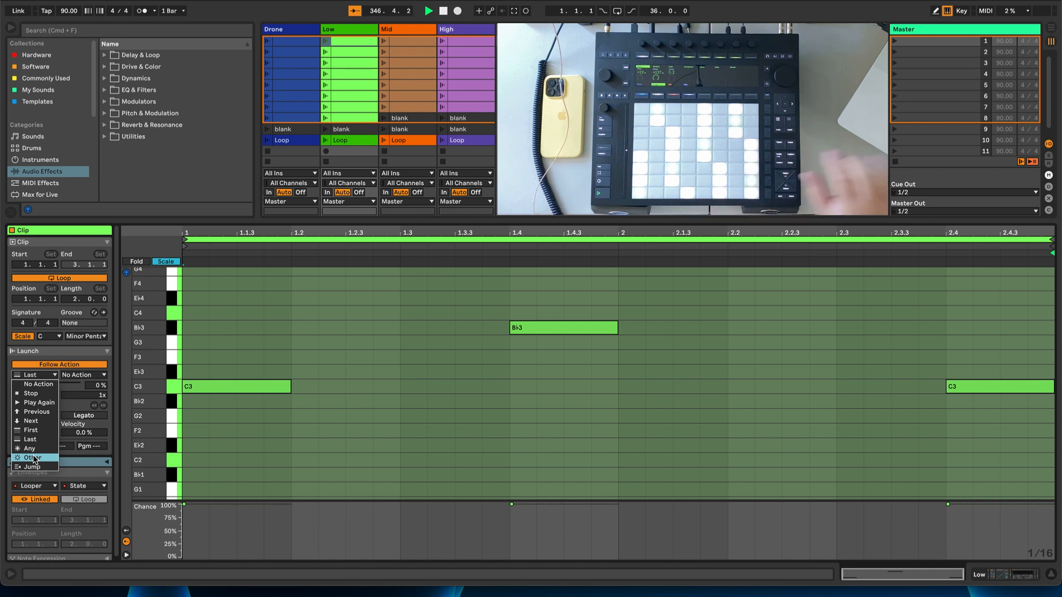
left_click(29, 467)
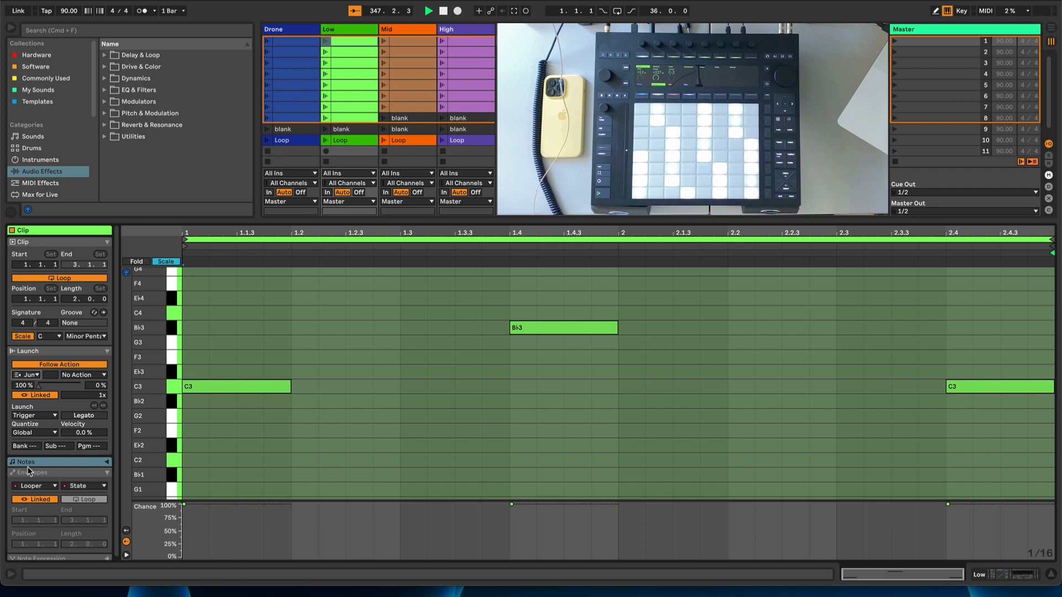
left_click(30, 376)
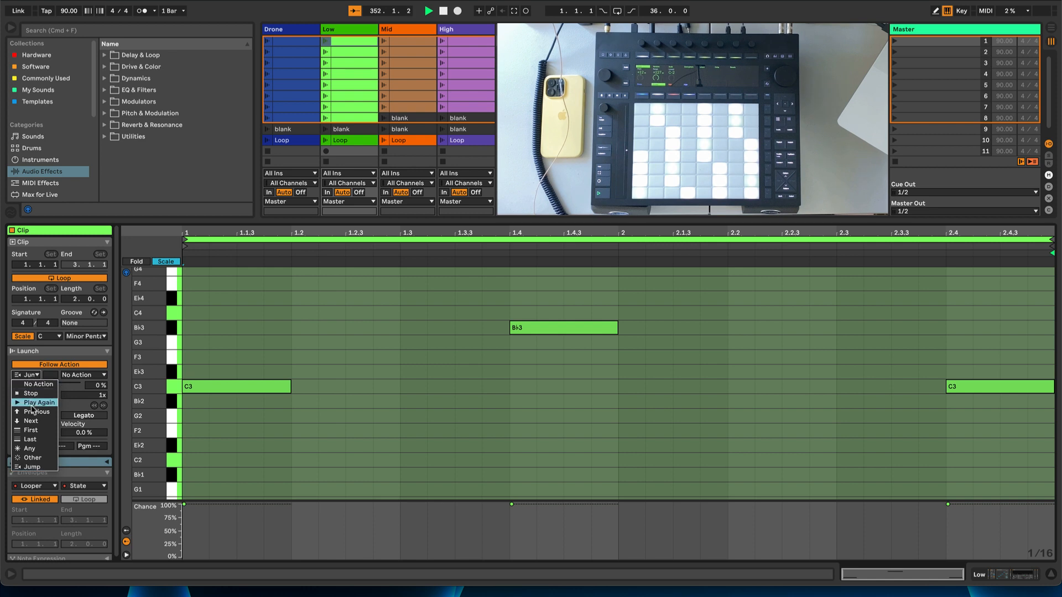
left_click(28, 440)
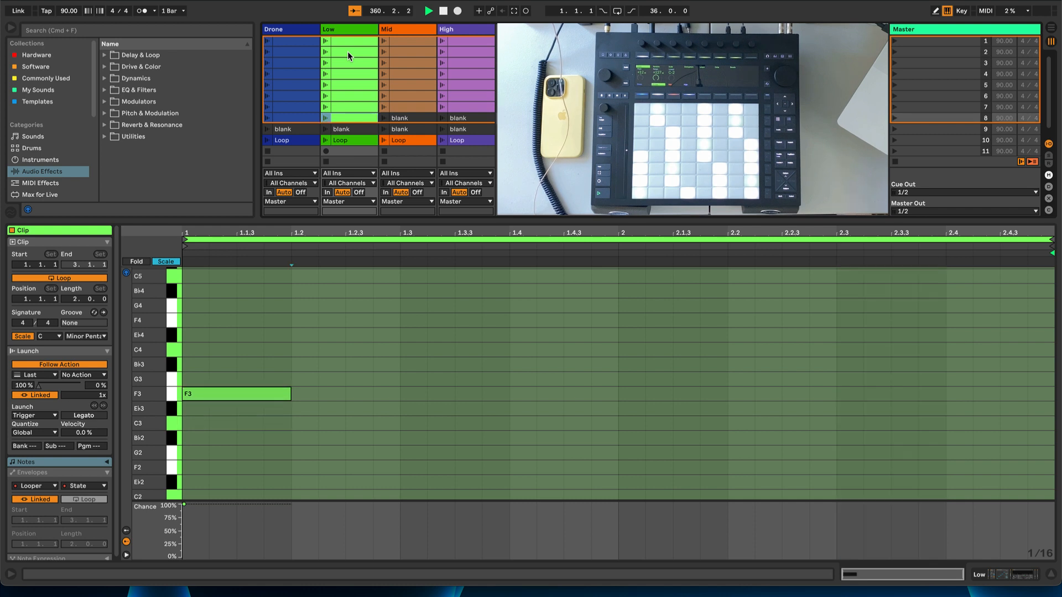
Compare the follow action settings of the Low track's Loop clip with those of its fifth clip.
left_click(347, 139)
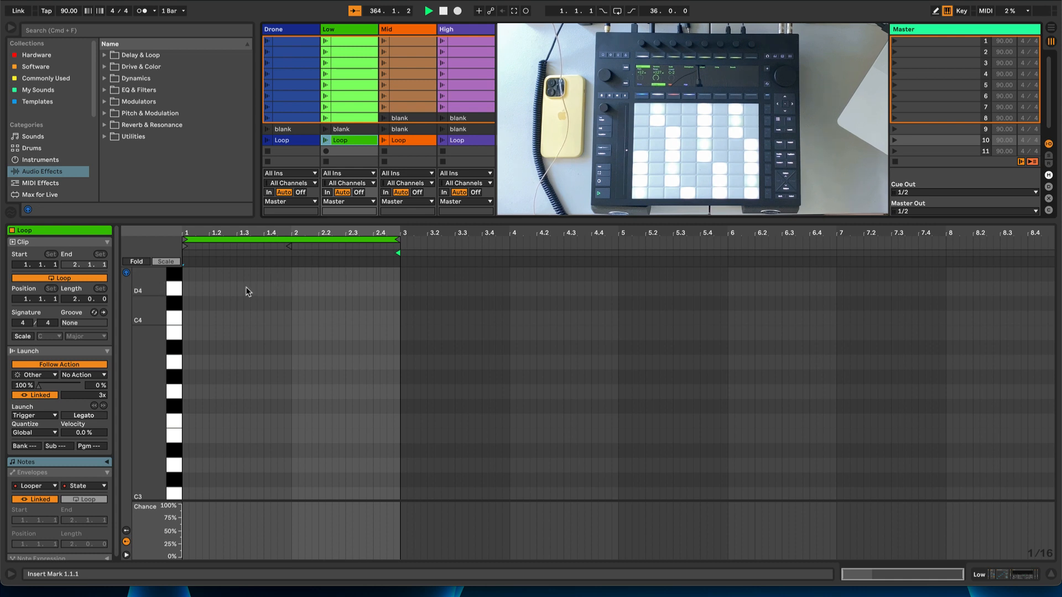
left_click(351, 86)
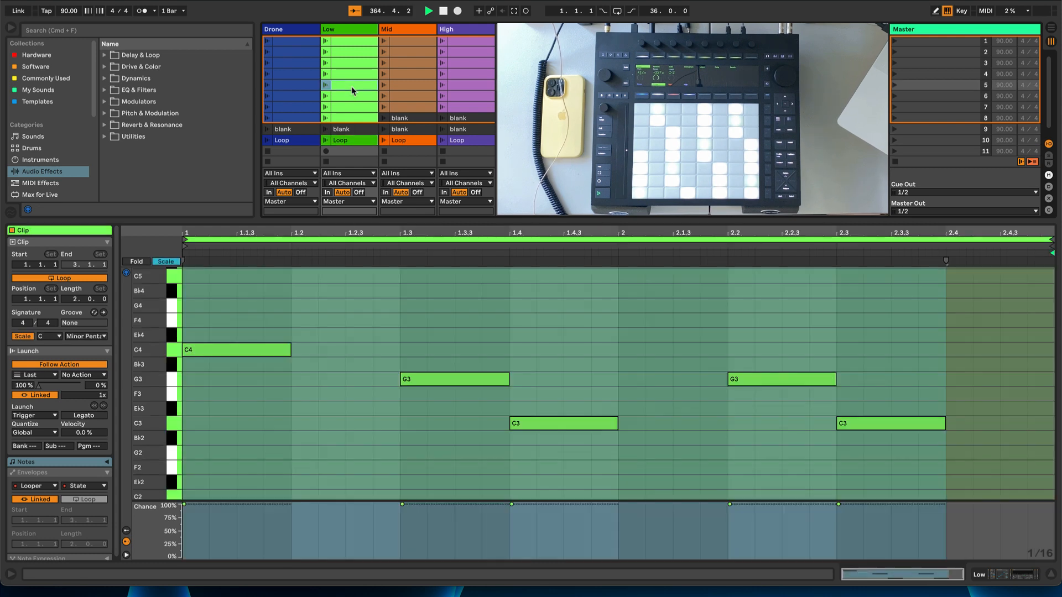
left_click(341, 139)
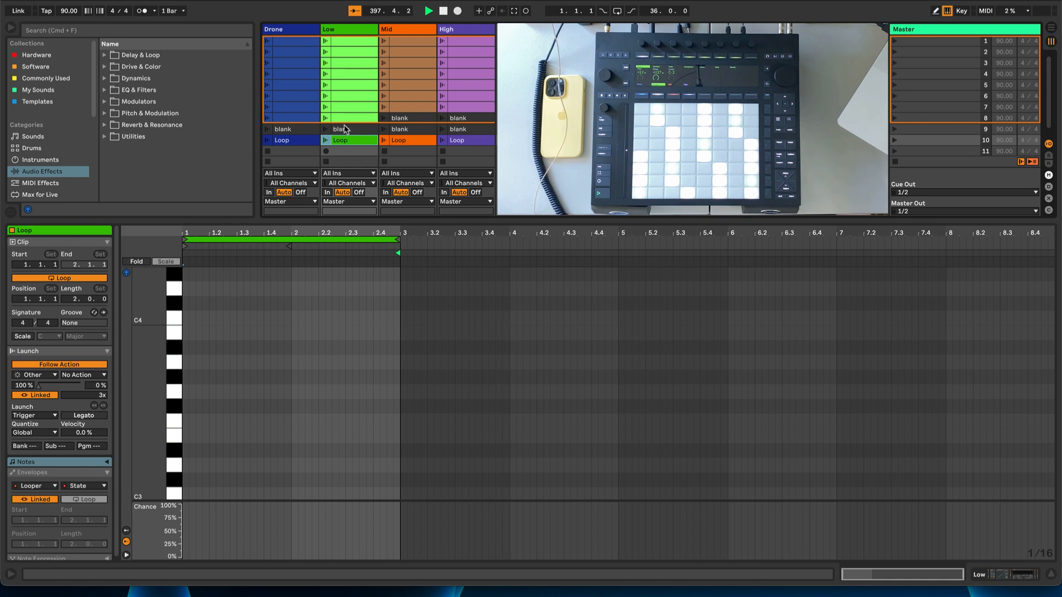
Show the Low track's devices and examine the Looper, toggling its after-recording playback option and back again.
key("shift+Tab")
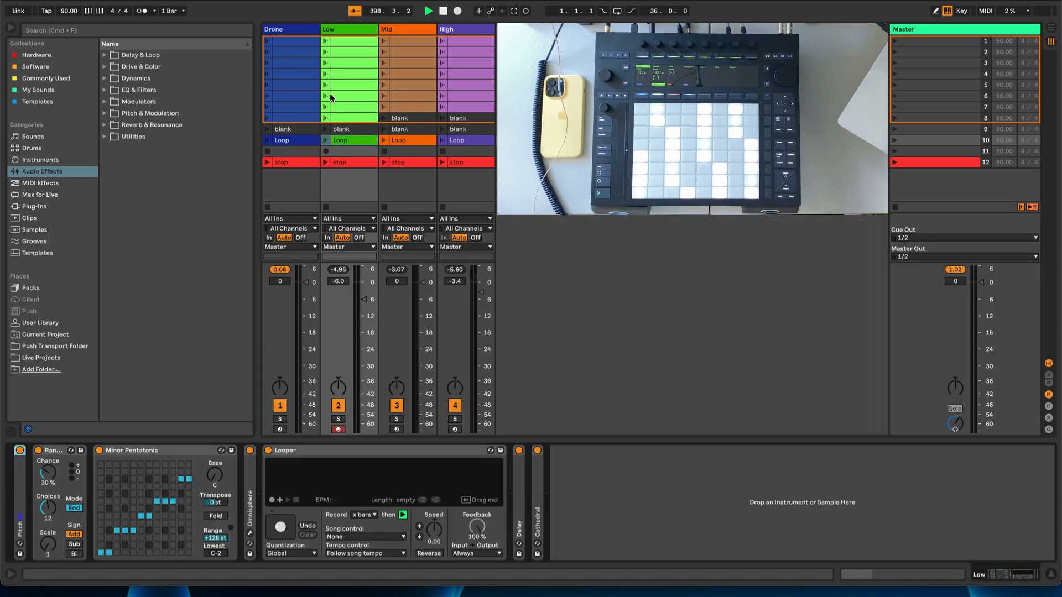
left_click(321, 452)
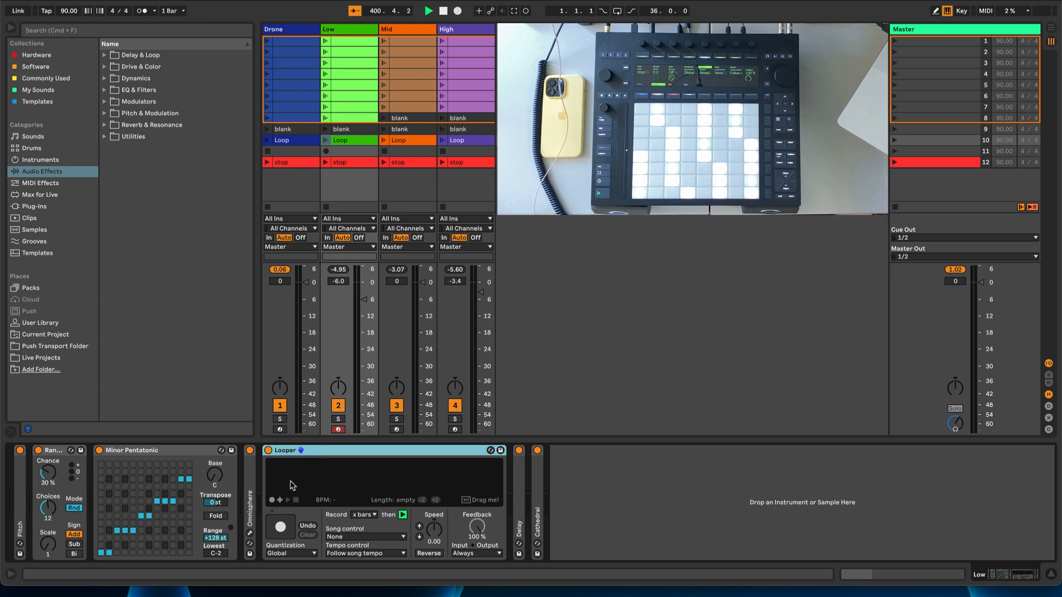
left_click(402, 516)
left_click(402, 515)
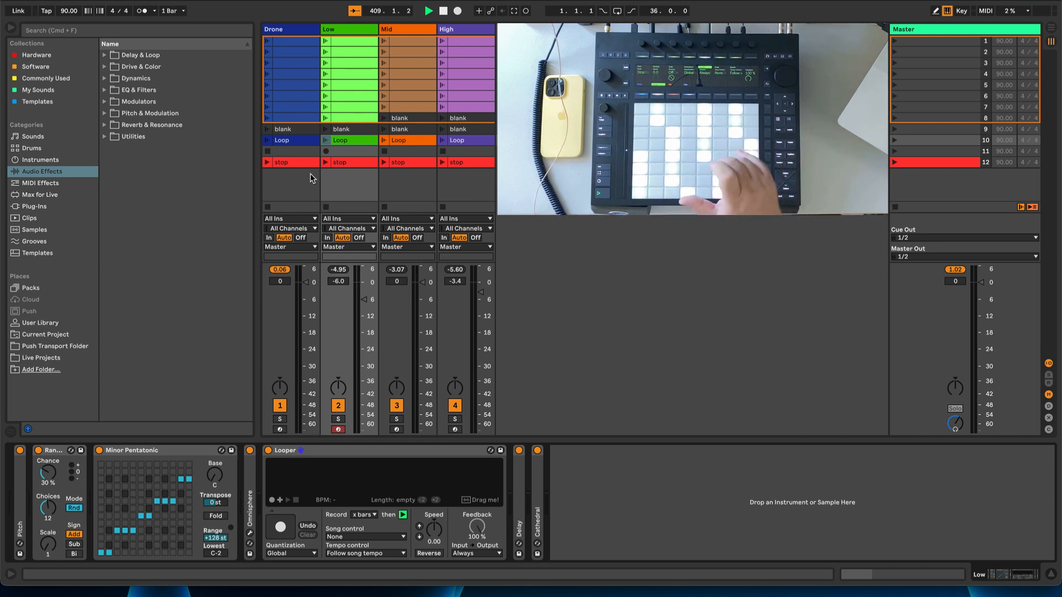
left_click(330, 452)
left_click(354, 89)
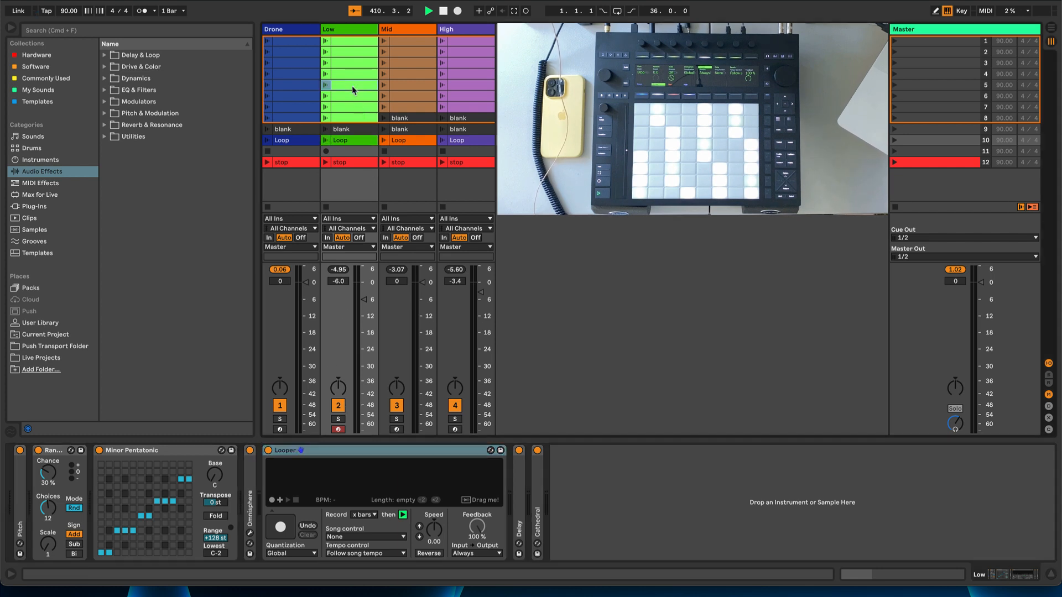
Show the envelopes of the Low track's first clip and examine the Looper device and State parameter choices.
left_click(346, 38)
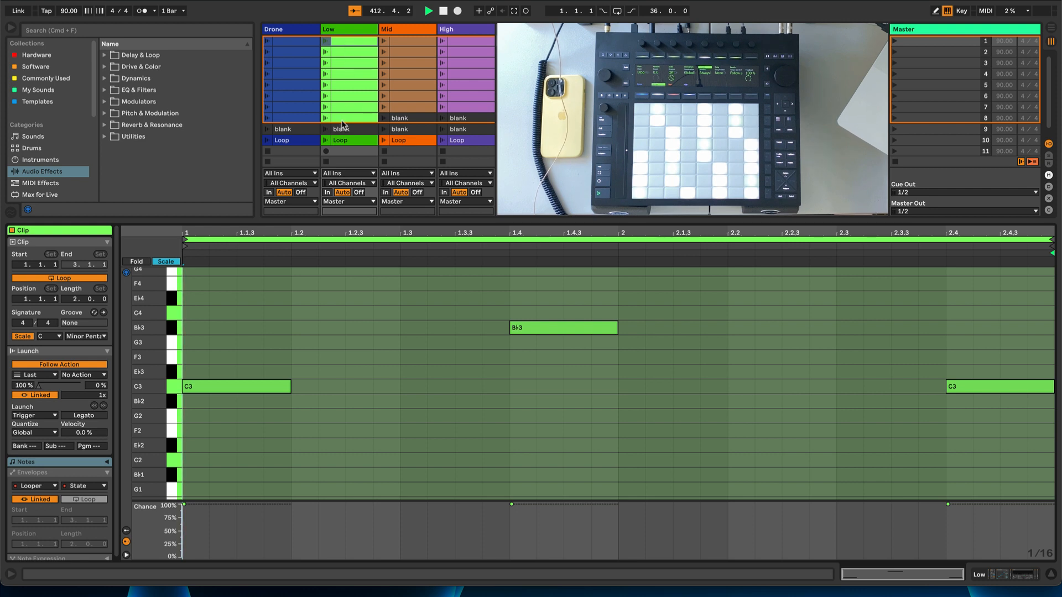
left_click(88, 473)
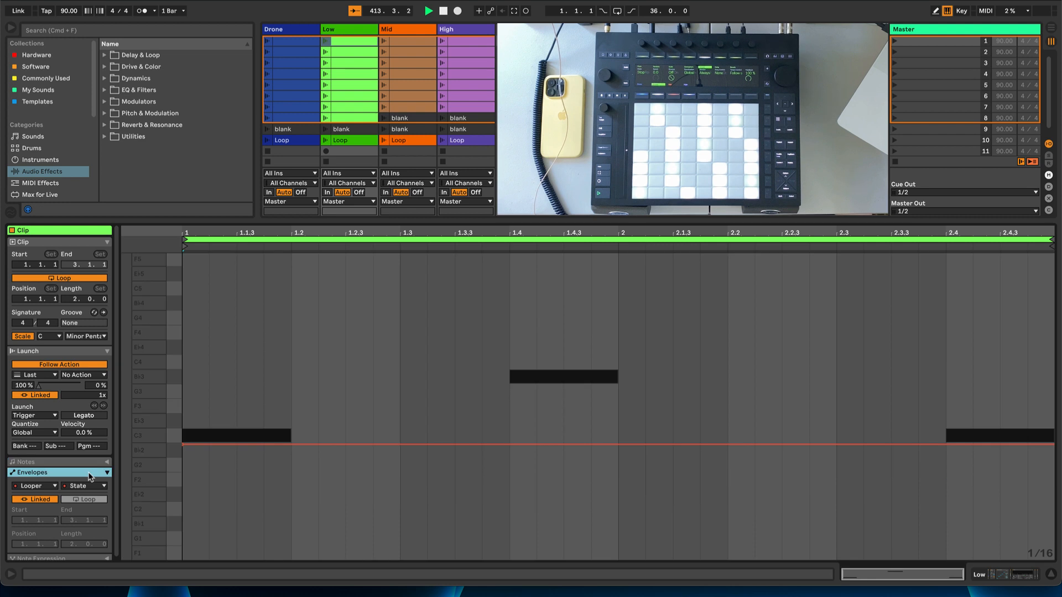
left_click(40, 487)
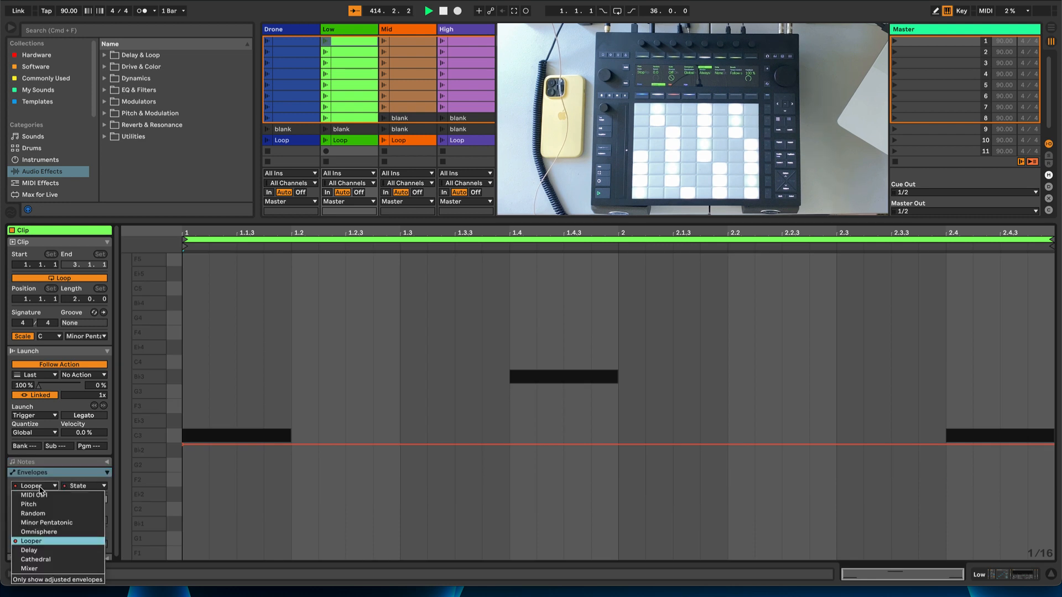
left_click(40, 488)
left_click(79, 486)
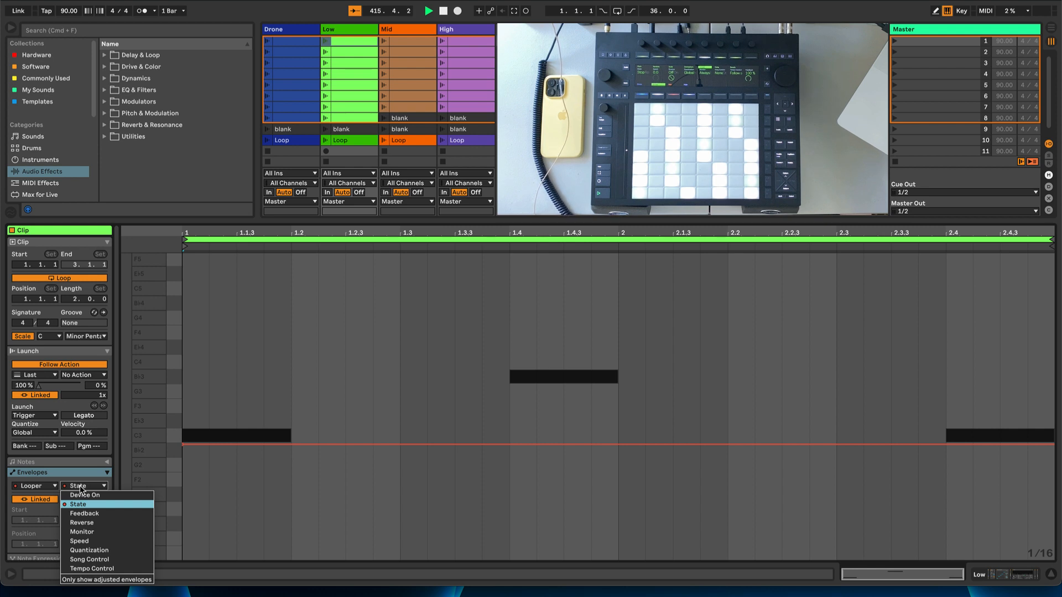
Try Overdub as the Looper State at the start of the first Low clip's envelope and return it to Record.
left_click(184, 457)
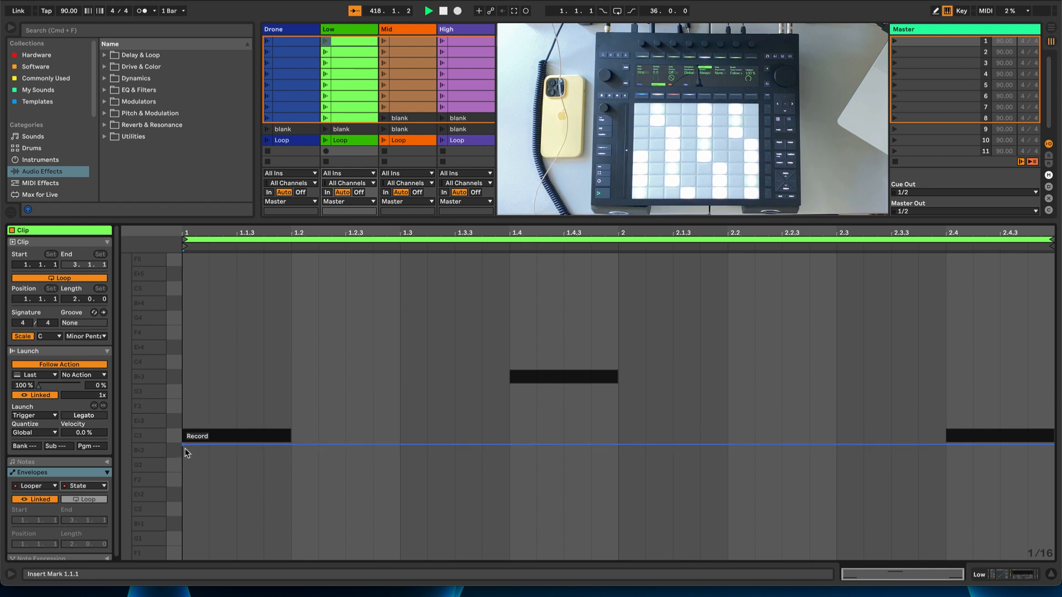
left_click_drag(183, 447, 186, 291)
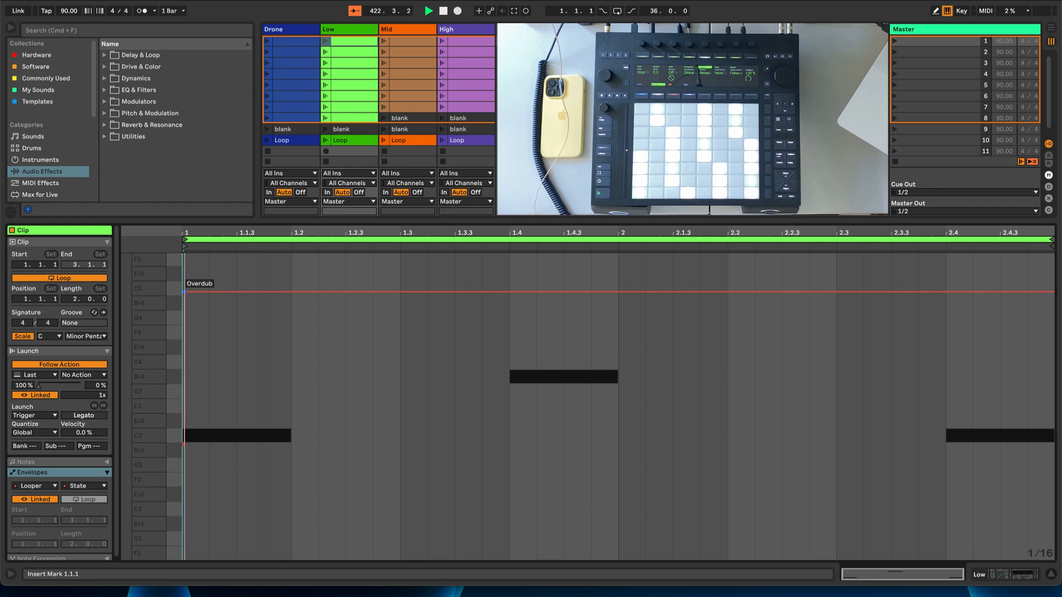
left_click_drag(184, 291, 184, 444)
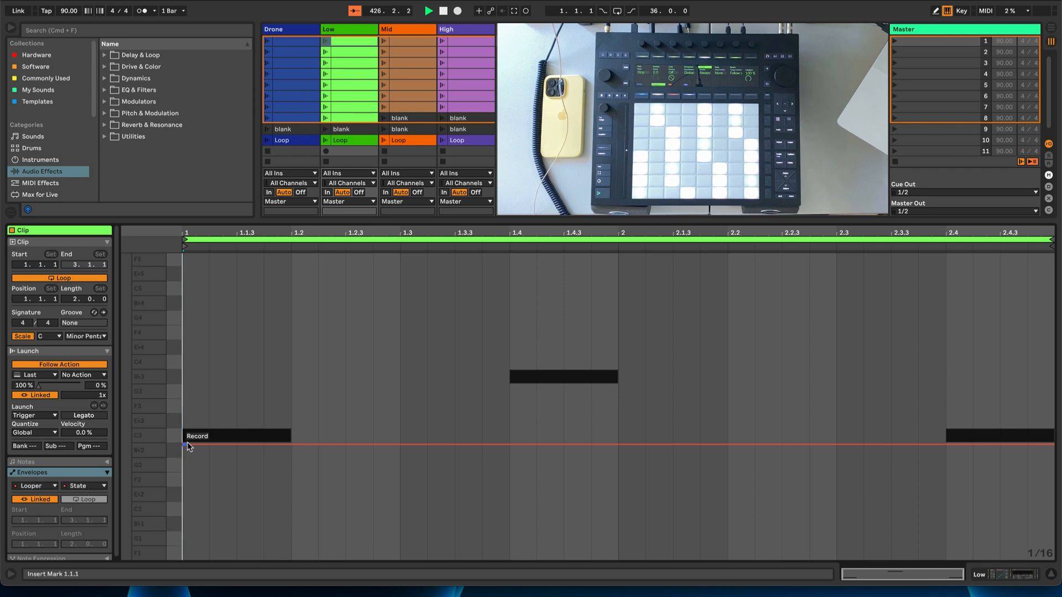
Compare the Looper State envelopes of the Low track's Loop, fifth and first clips, and return to the note view.
left_click(340, 142)
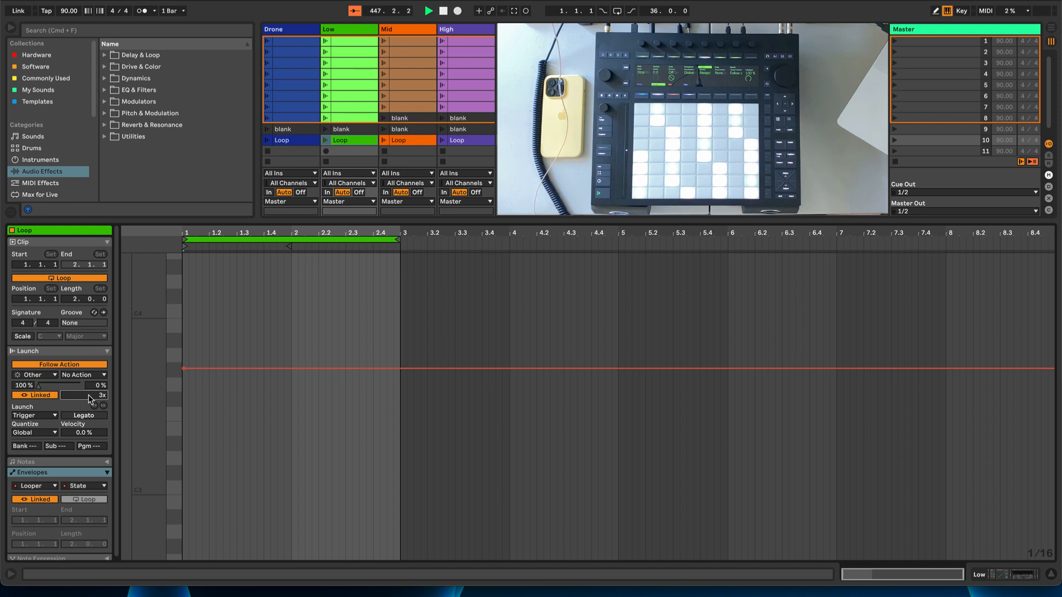
left_click(353, 84)
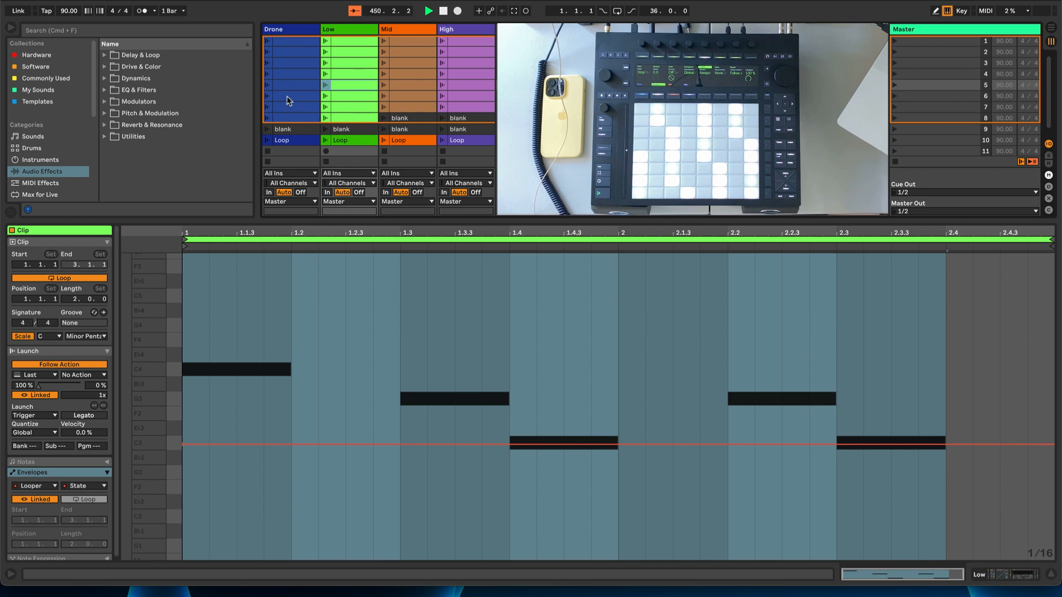
left_click(340, 142)
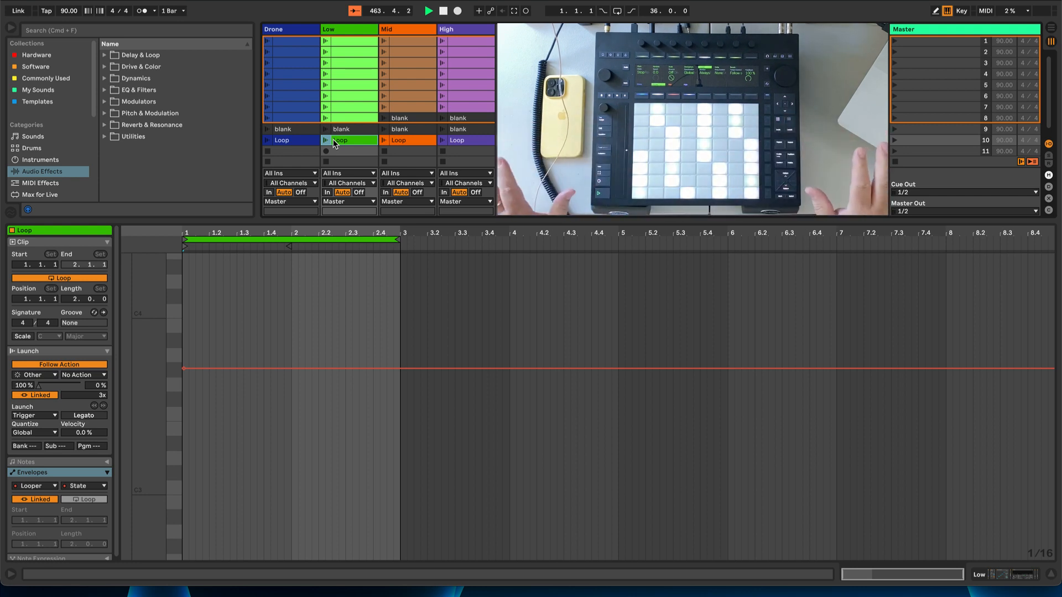
left_click(344, 40)
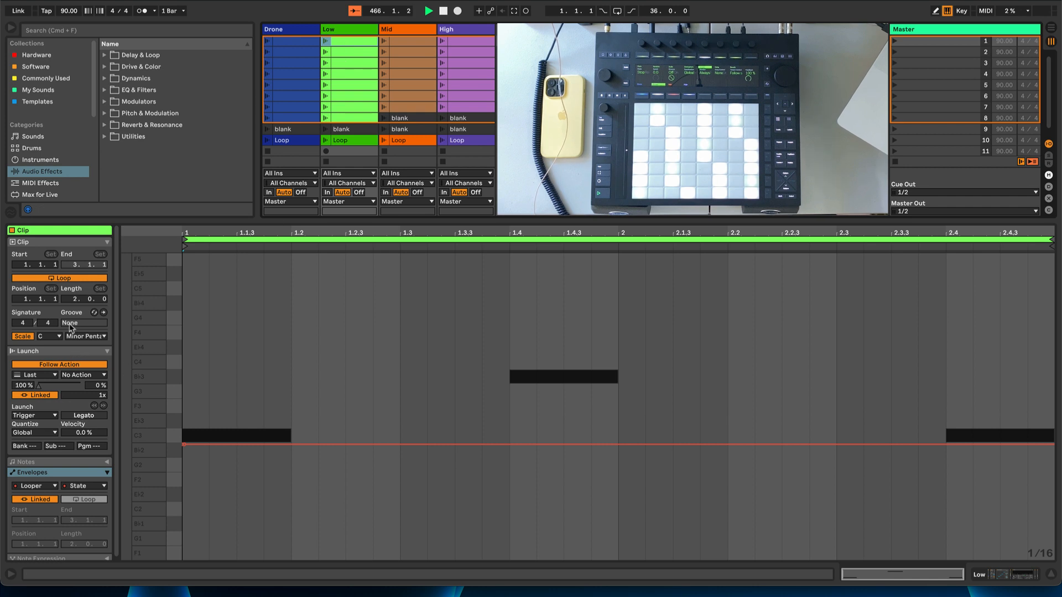
left_click(49, 464)
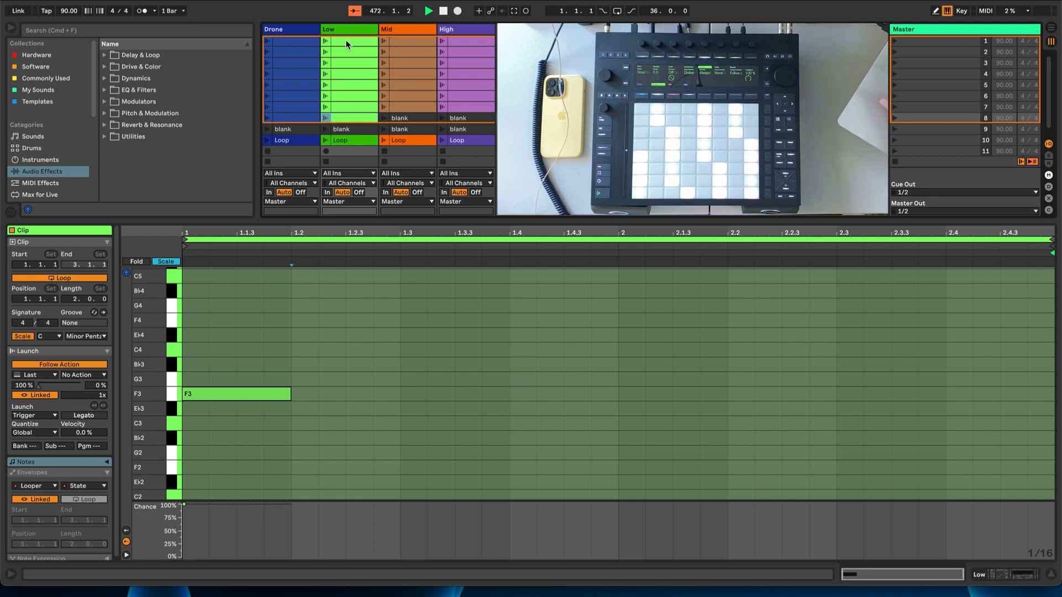
Show the Low track's device chain and examine Omnisphere, Random and the Minor Pentatonic scale device.
key("shift+Tab")
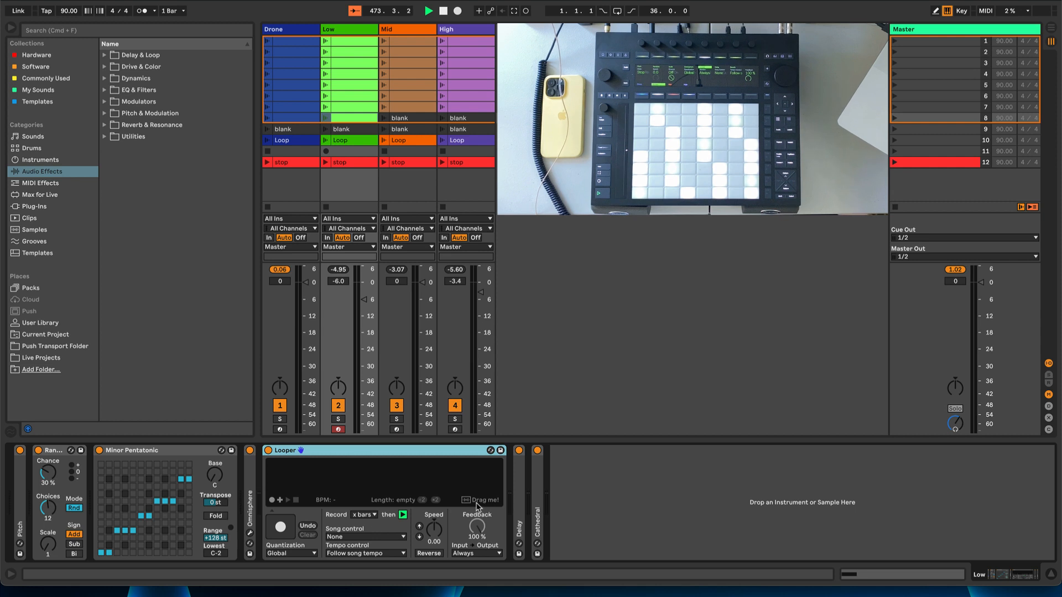
double_click(251, 498)
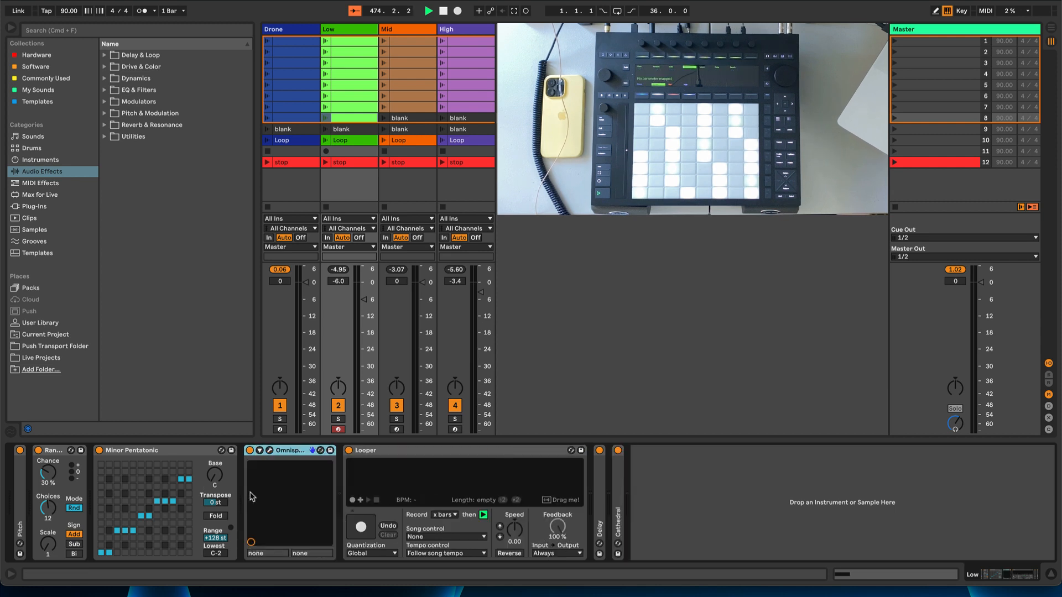
double_click(287, 451)
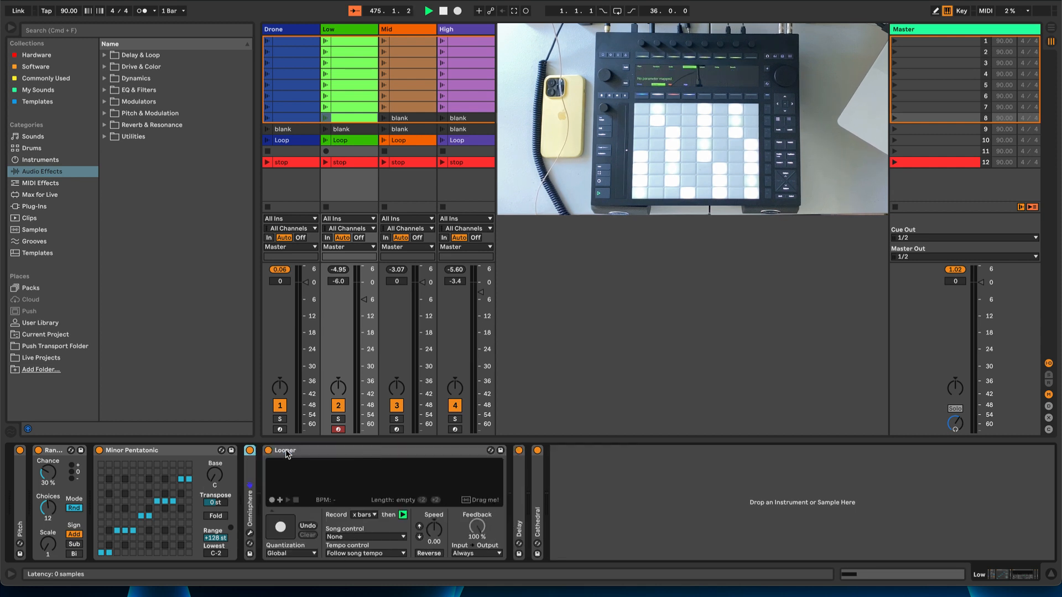
left_click(59, 466)
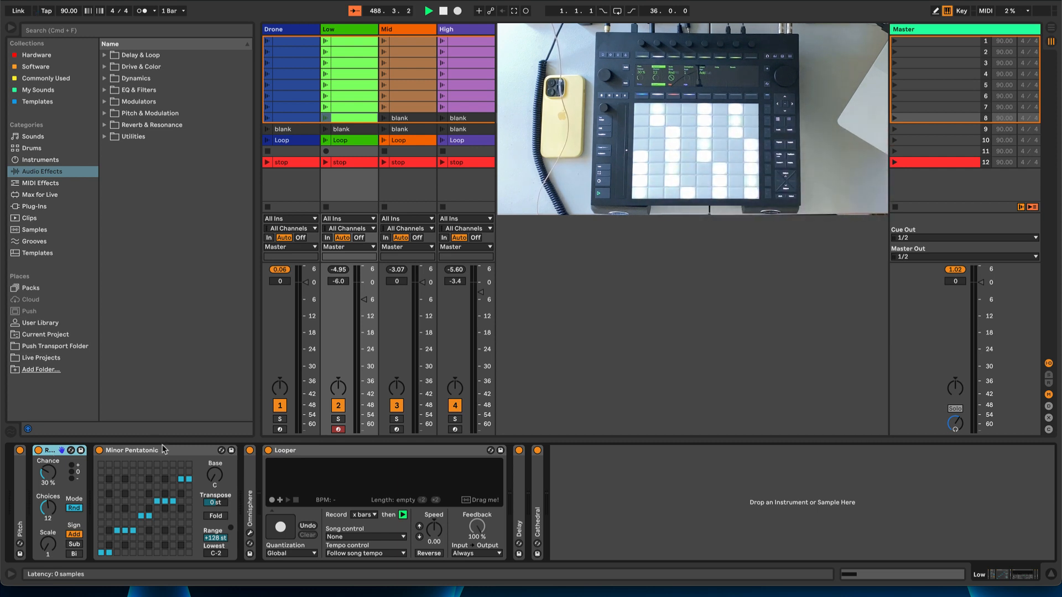
left_click(139, 451)
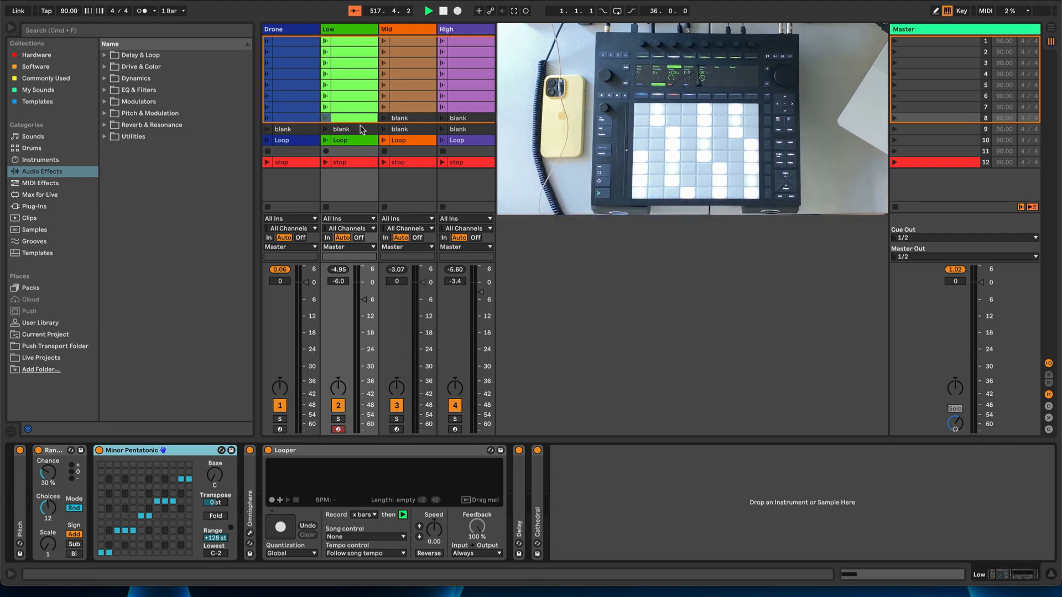
Launch the Low track's first clip and inspect the settings of its Loop clip.
left_click(333, 41)
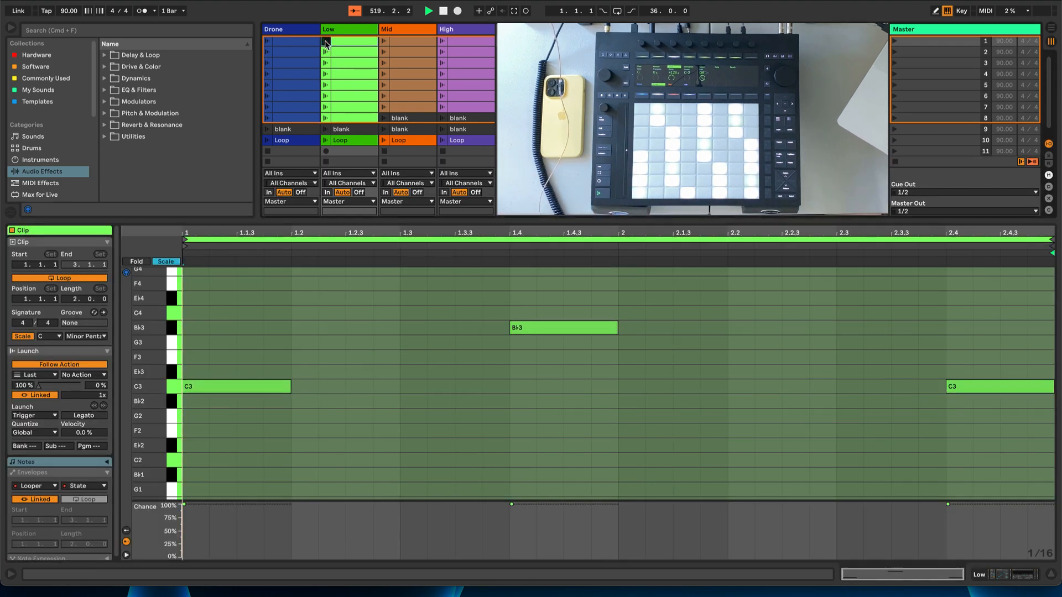
left_click(326, 41)
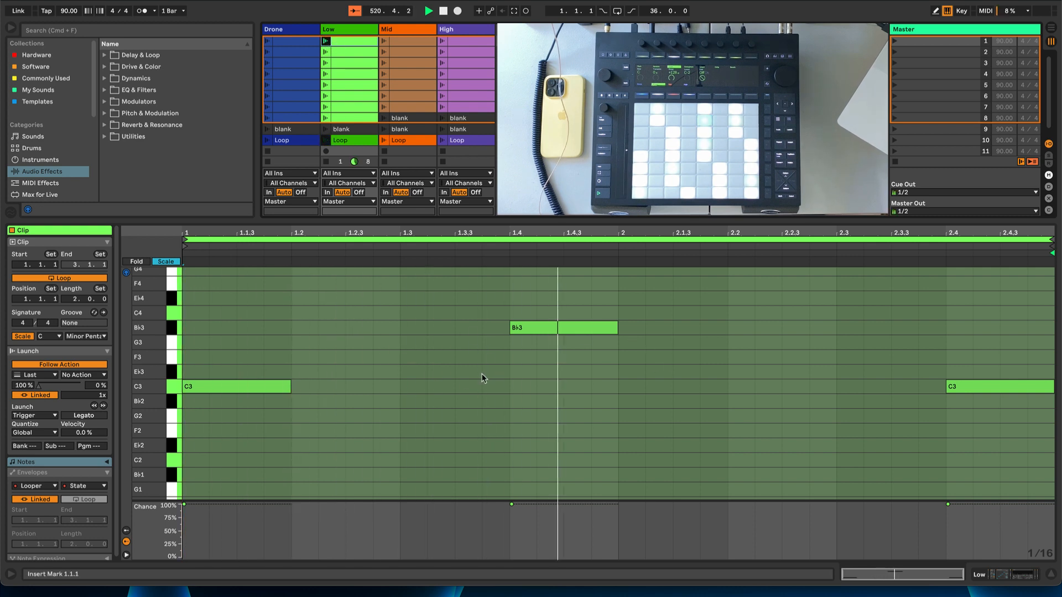
left_click(360, 144)
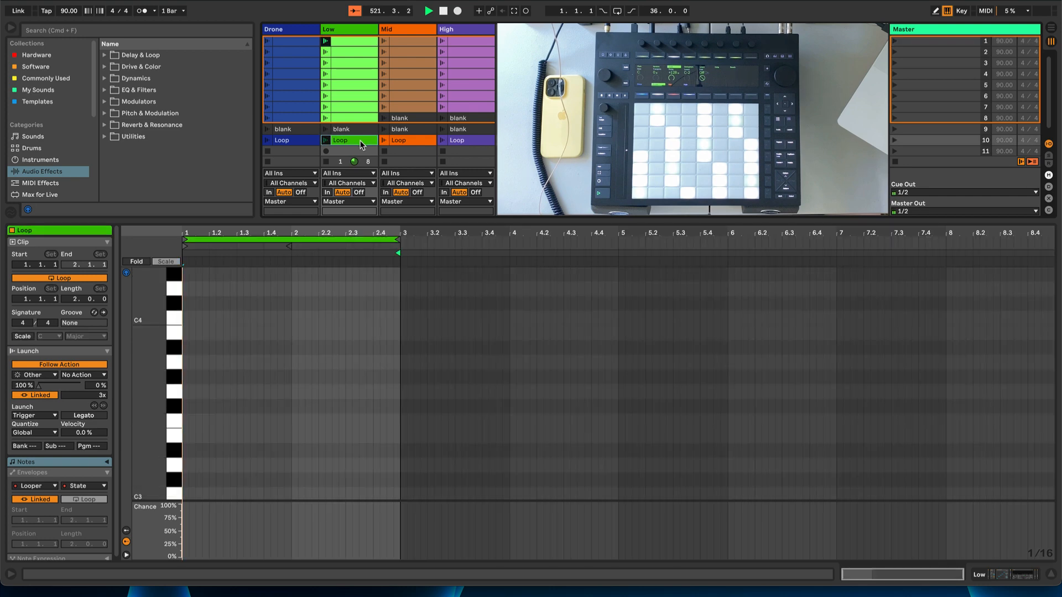
Show the Low track's Looper during playback and end the playback with blank scene 9 and stop scene 12.
key("shift+Tab")
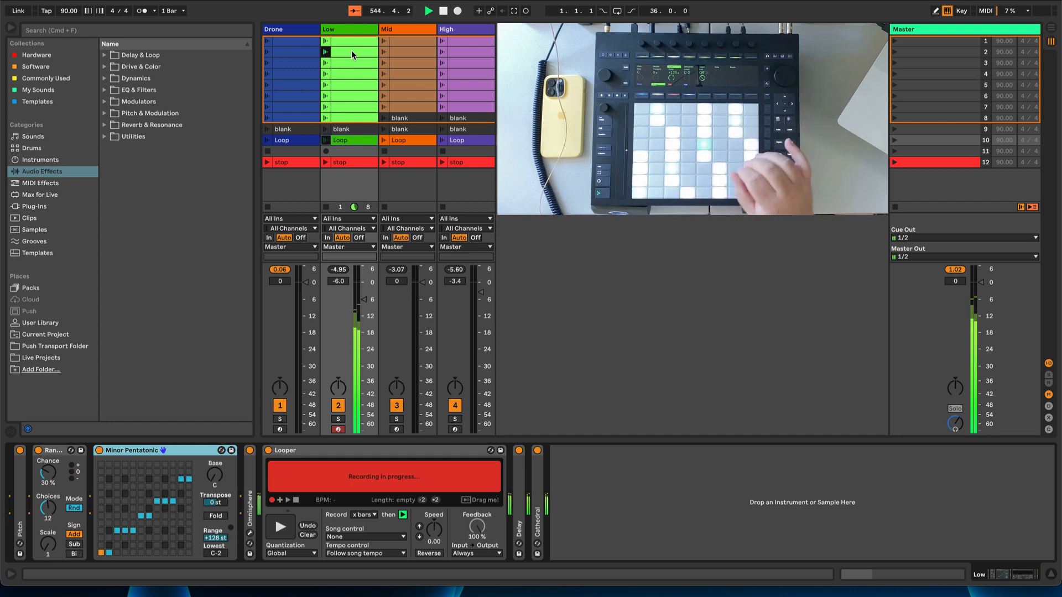
left_click(894, 129)
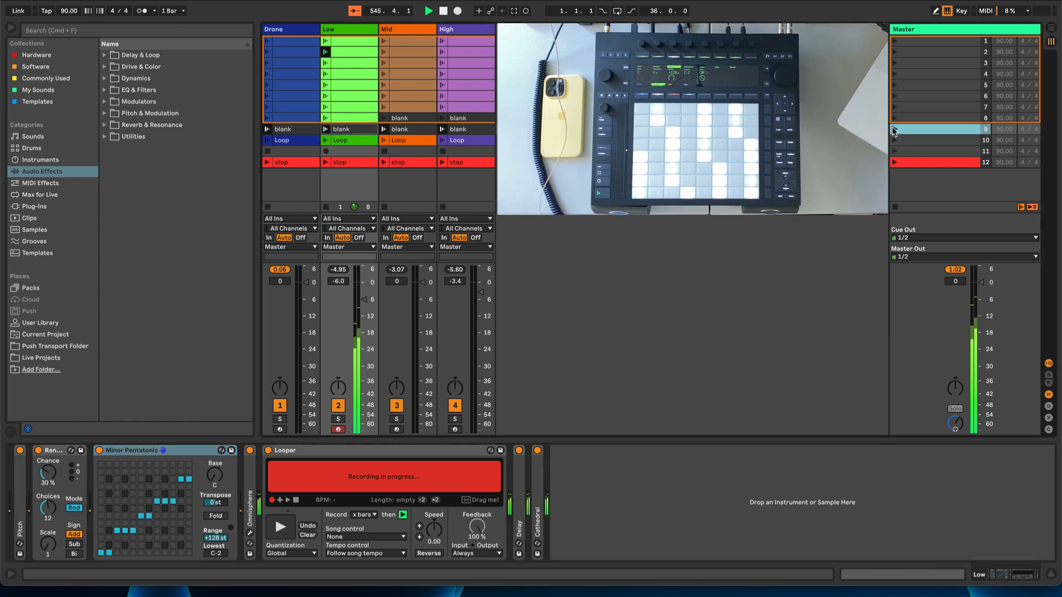
left_click(894, 163)
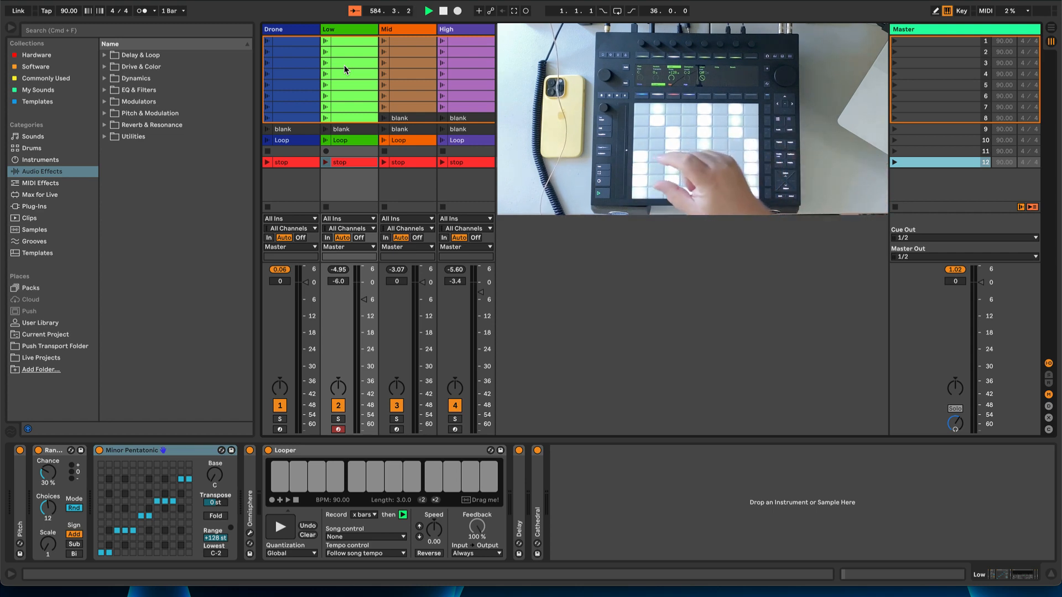
Try a 47% chance for the G3 note in the Low track's third clip and restore it to 100%.
double_click(344, 67)
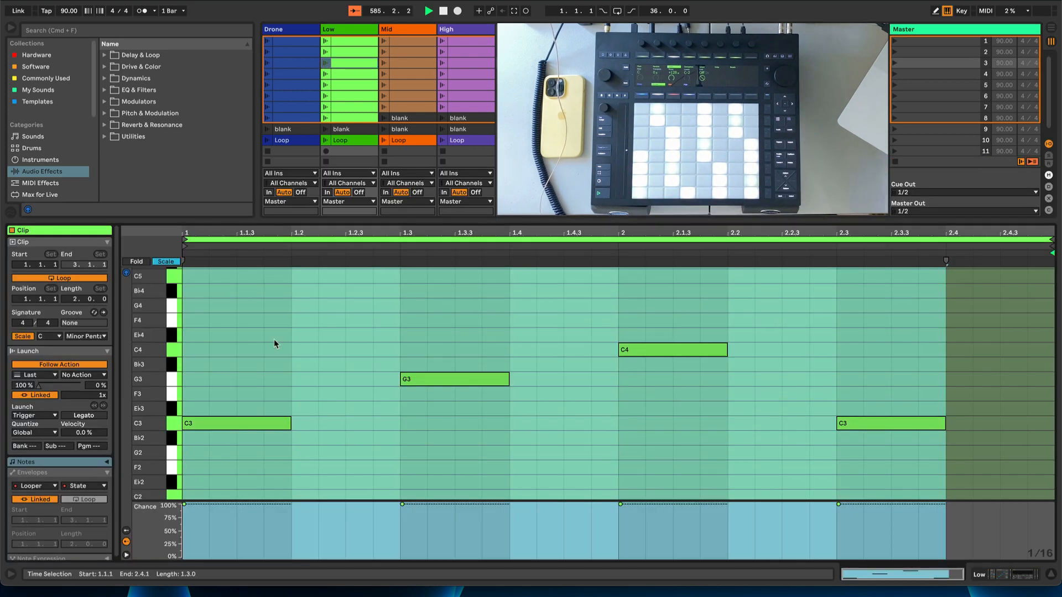
left_click(207, 504)
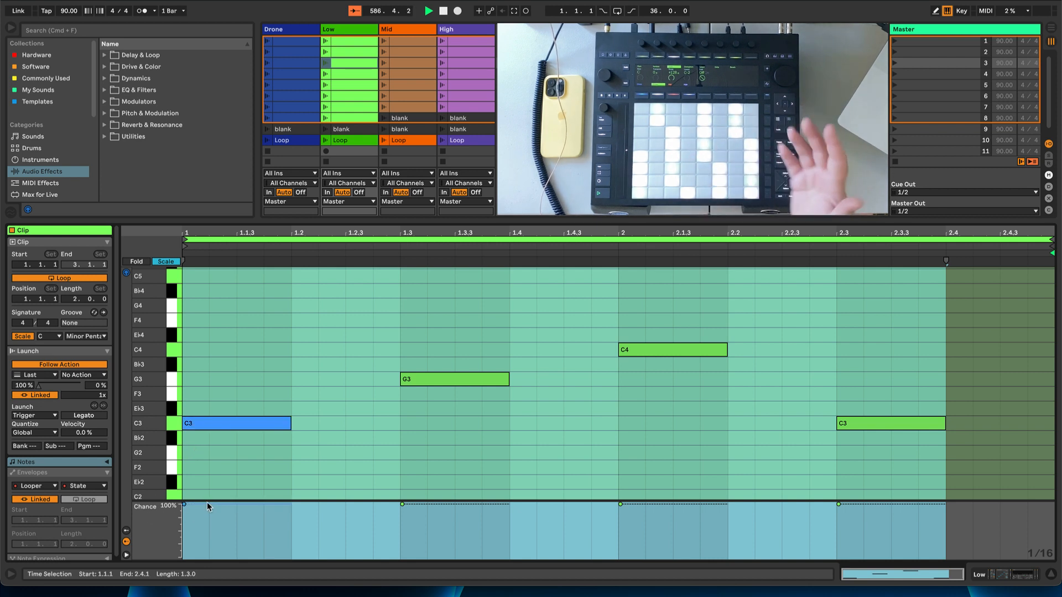
left_click_drag(424, 504, 425, 532)
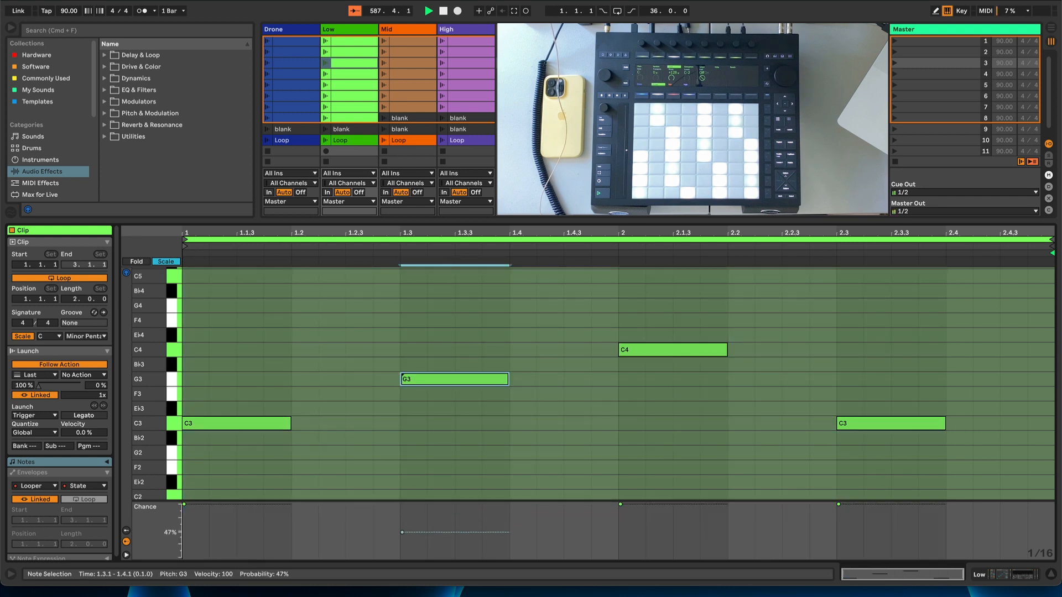
left_click(426, 536)
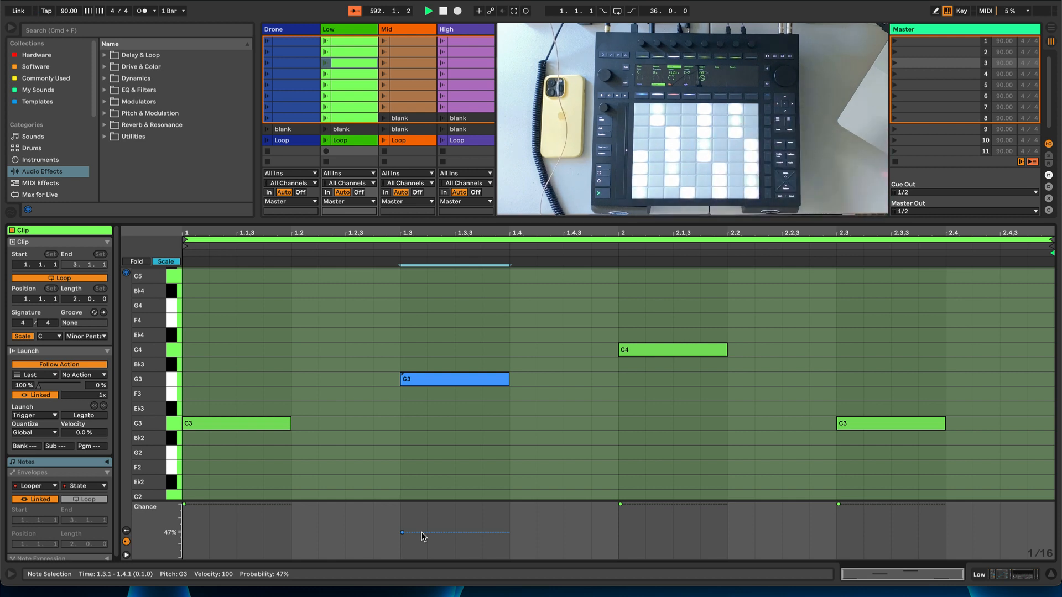
left_click_drag(421, 537, 423, 507)
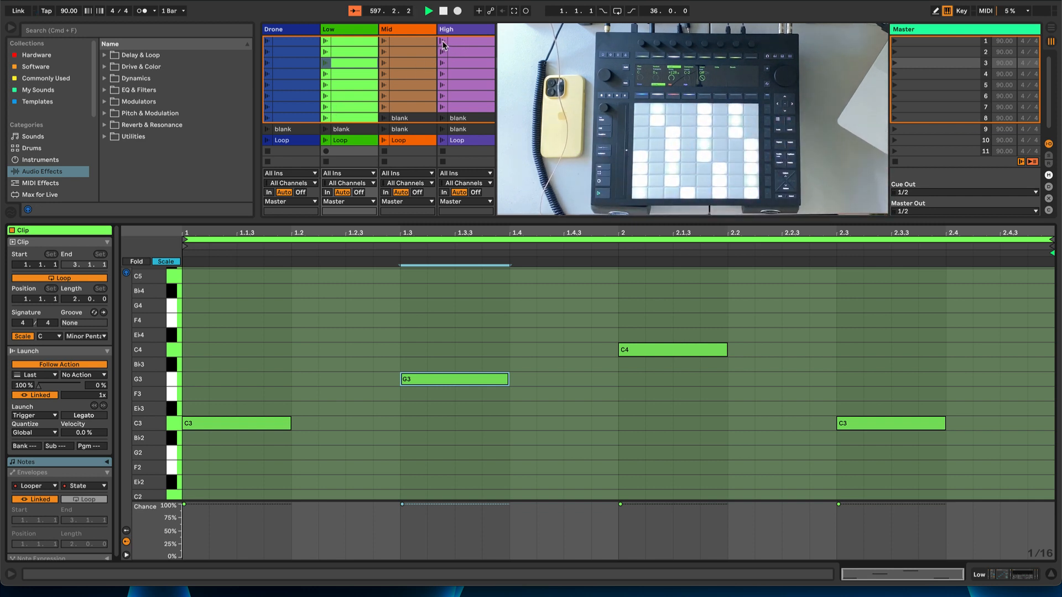
Launch the third Low clip, the second High clip and the third Mid clip while showing the track devices.
left_click(326, 62)
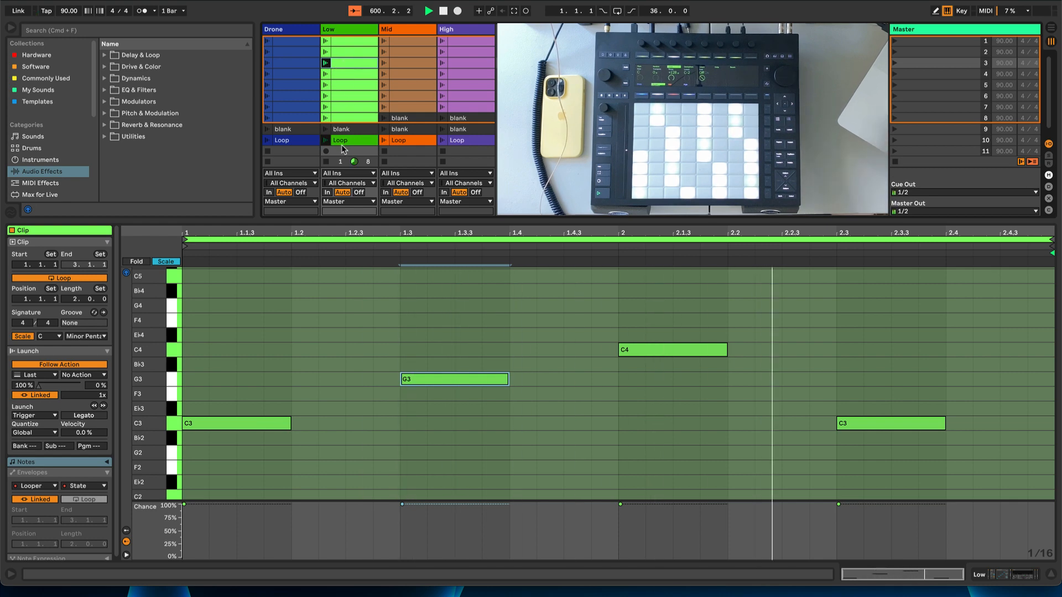
key("shift+Tab")
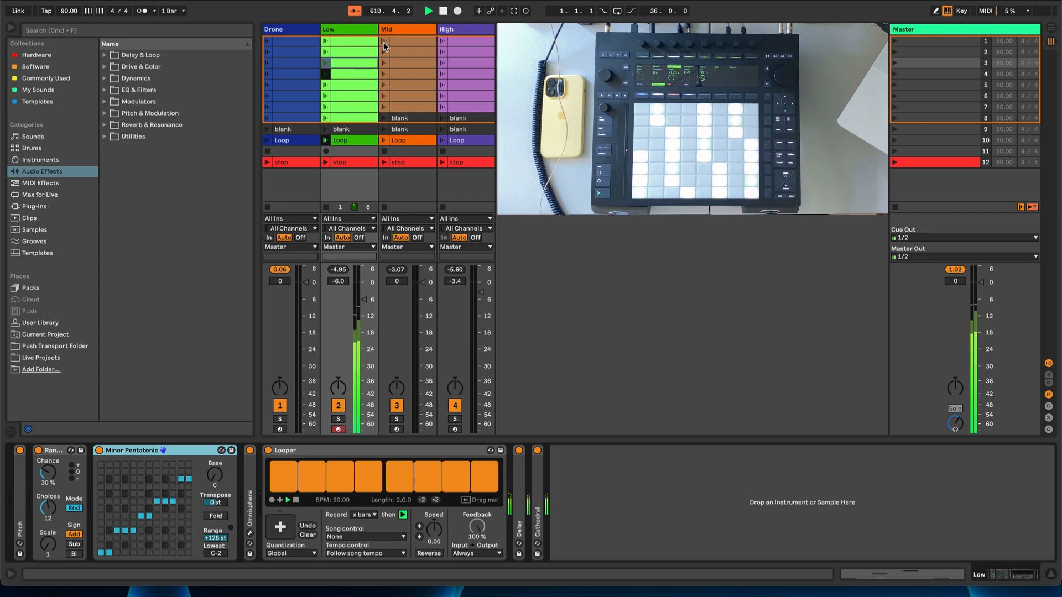
left_click(440, 52)
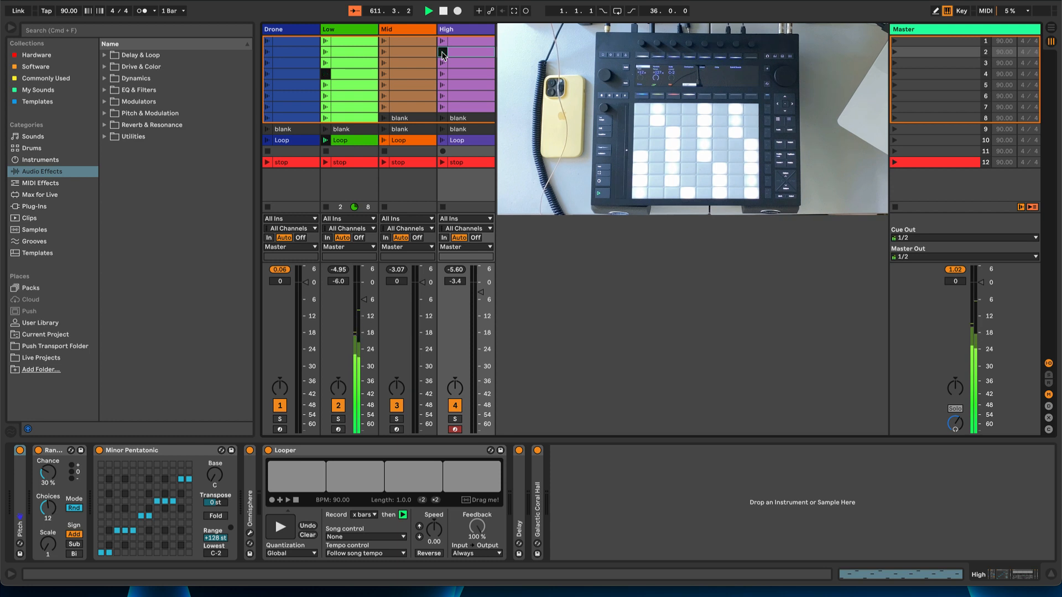
left_click(385, 63)
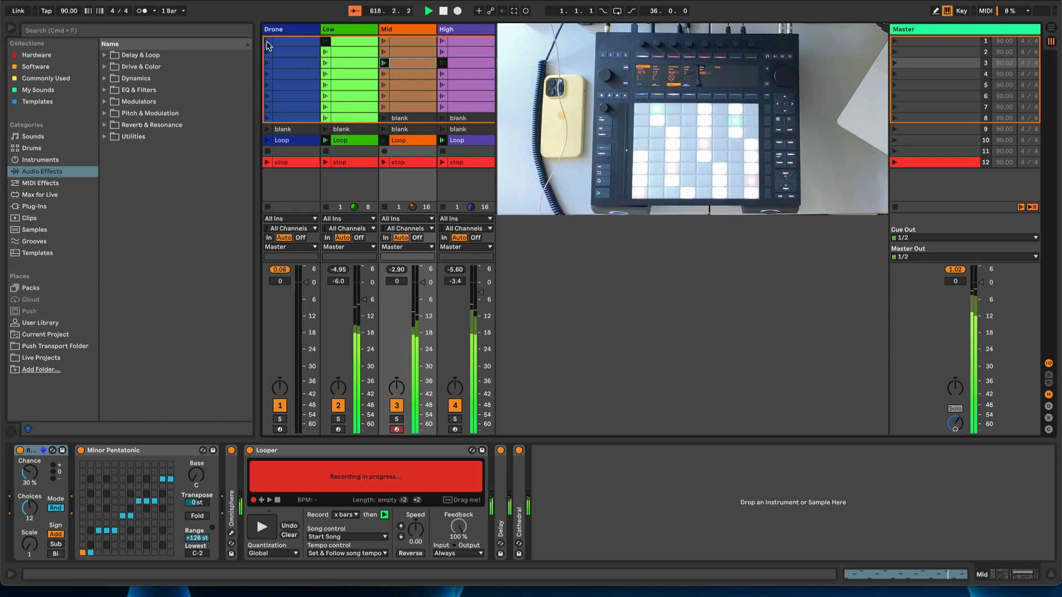
Launch the Drone track's first, second and third clips one after another.
left_click(268, 44)
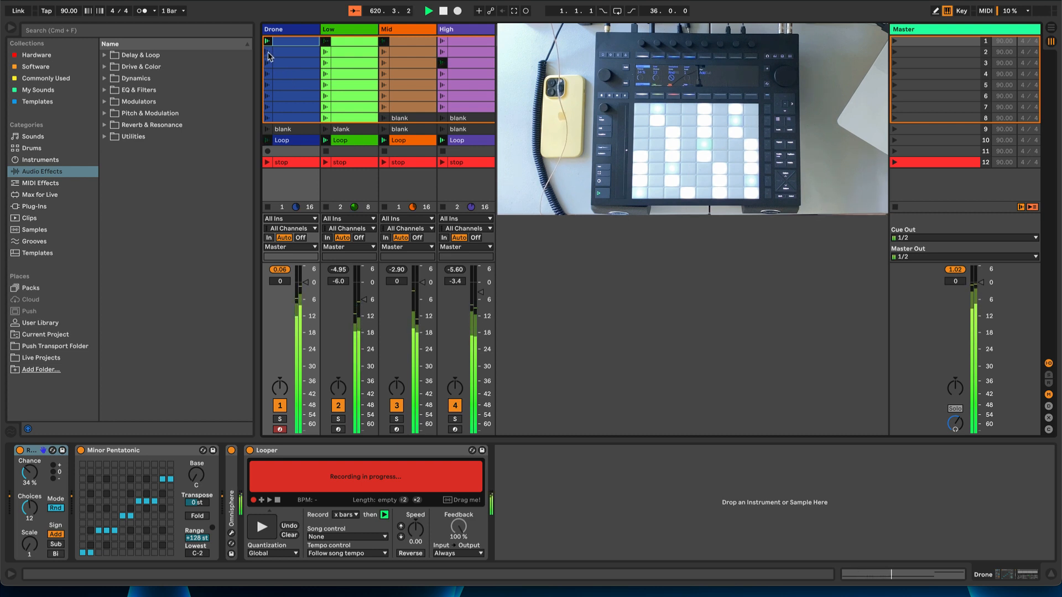
left_click(268, 56)
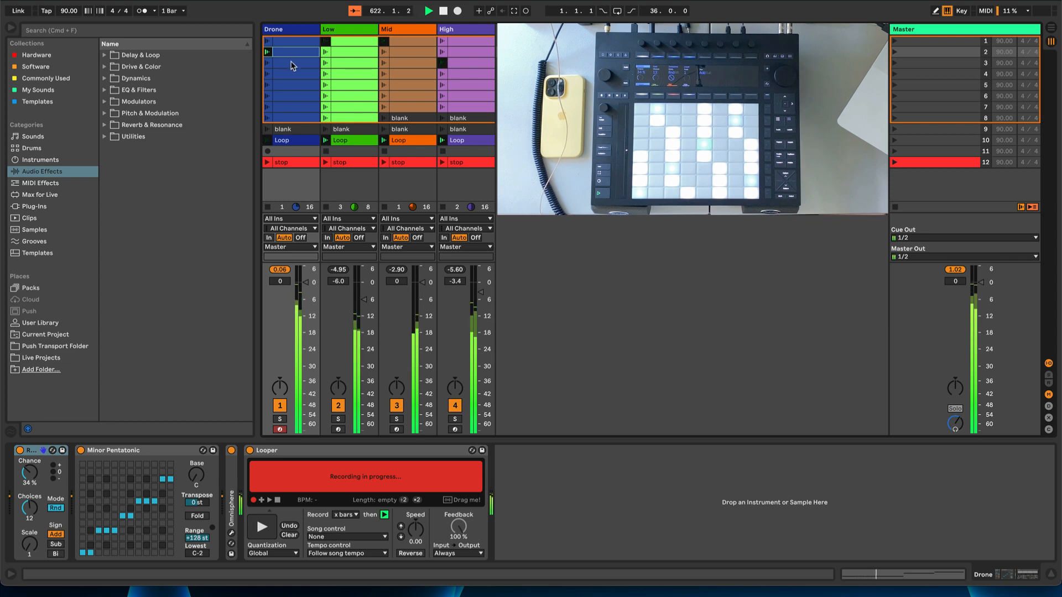
left_click(267, 67)
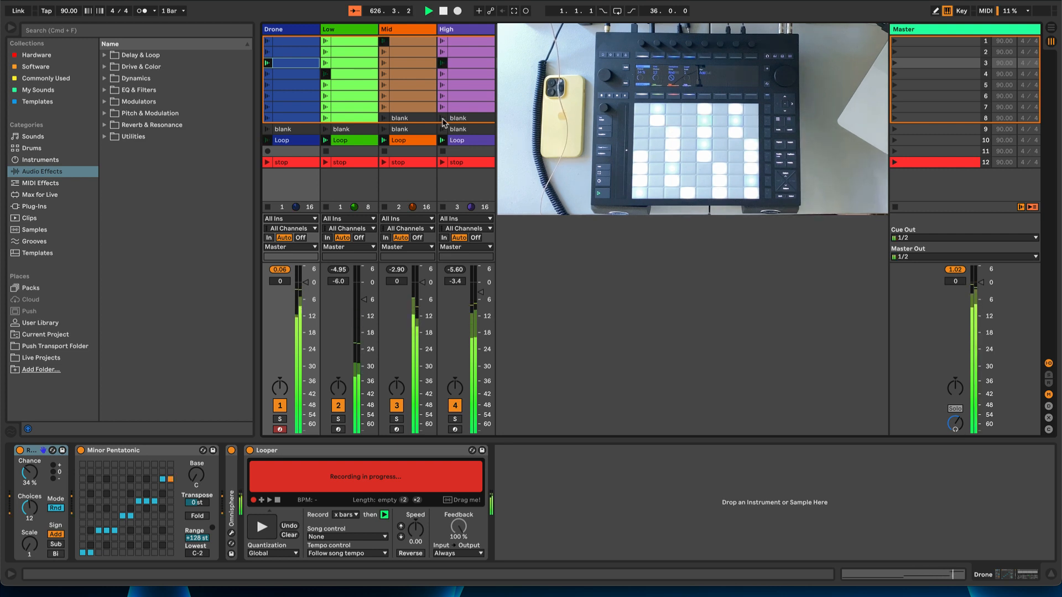
Launch the Mid track's blank clip in row 8 and inspect the High track's devices and its sixth clip's notes.
left_click(386, 118)
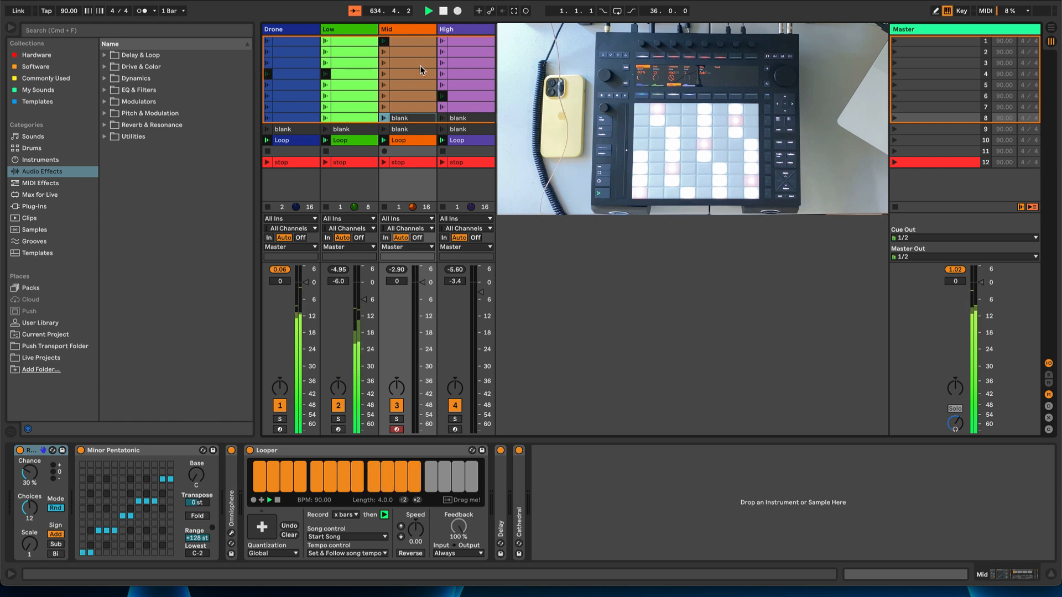
left_click(460, 30)
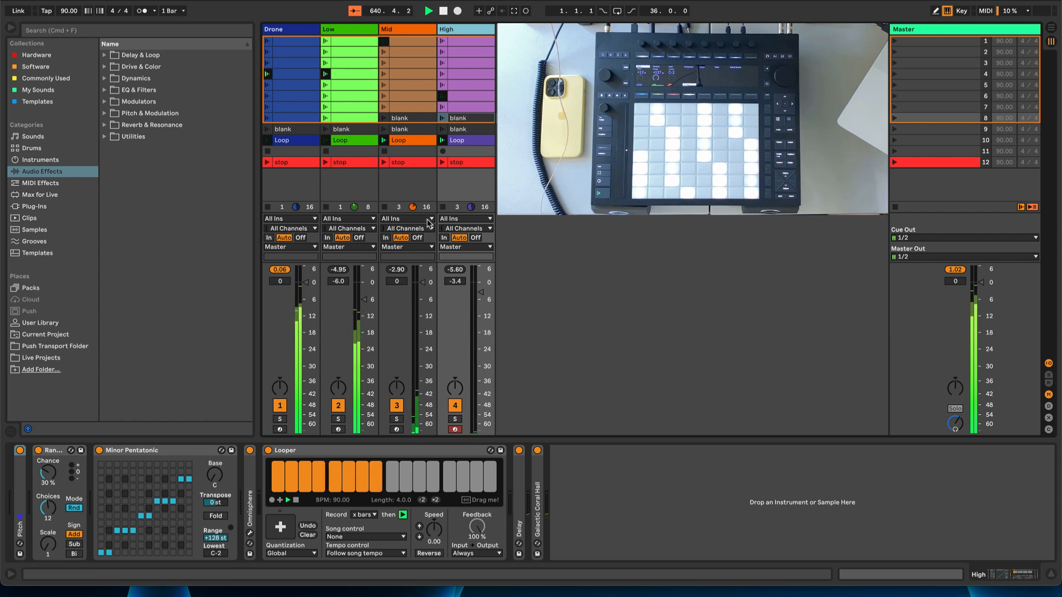
double_click(464, 97)
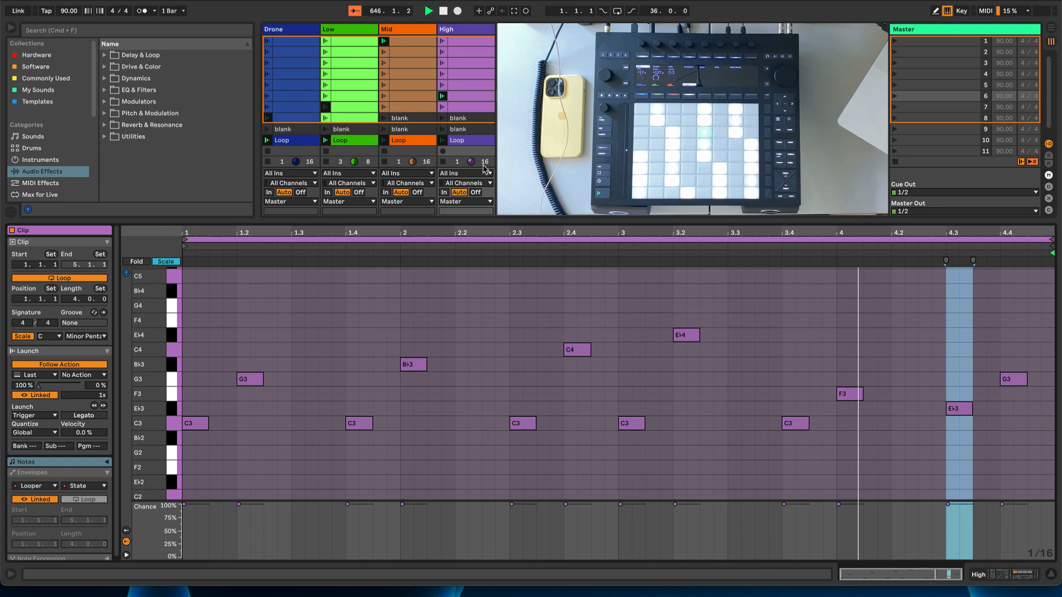
key("shift+Tab")
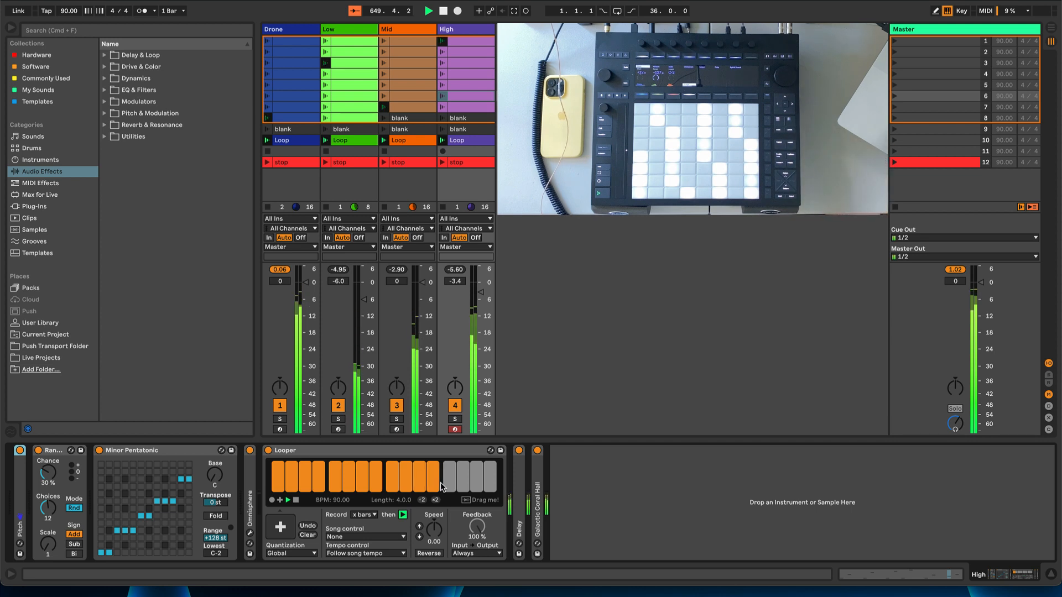
End the playback by launching blank scene 9, followed by stop scene 12.
left_click(894, 128)
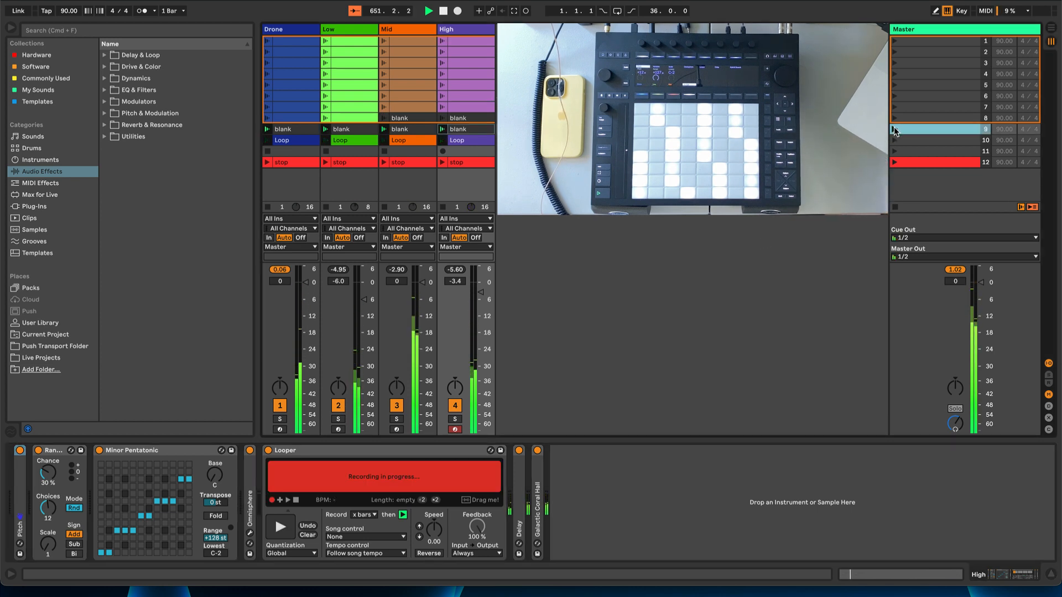
left_click(895, 162)
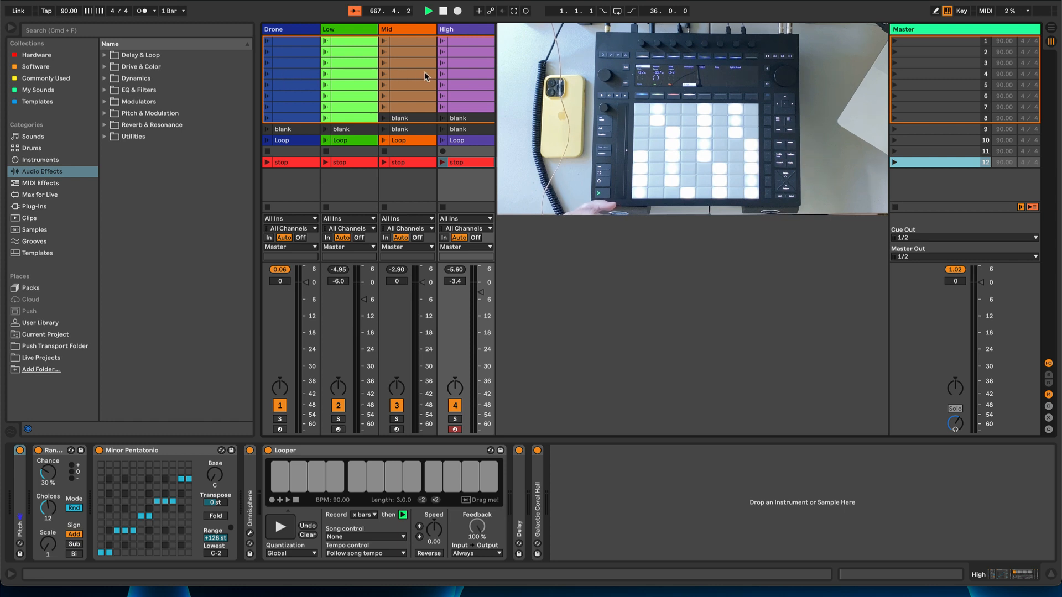
Select the Drone track's fourth, fifth and sixth clips one after another to point them out.
left_click(292, 76)
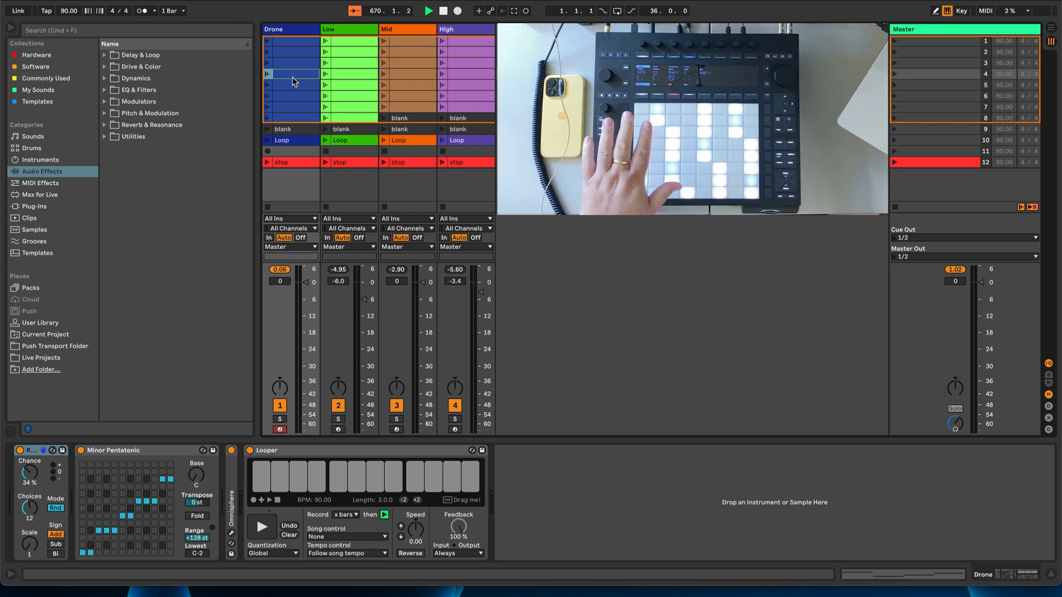
left_click(294, 85)
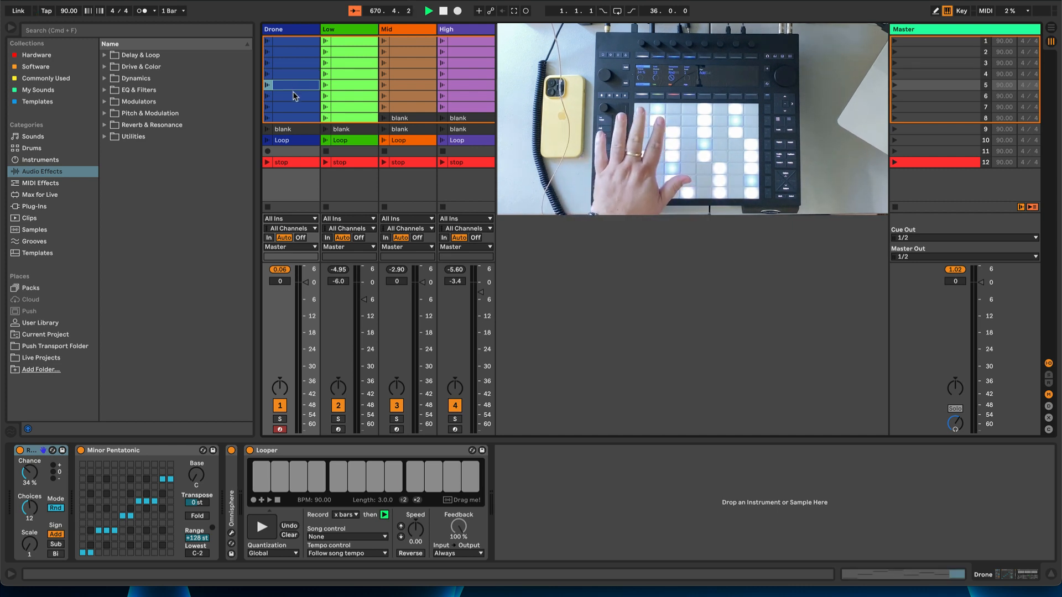
left_click(292, 97)
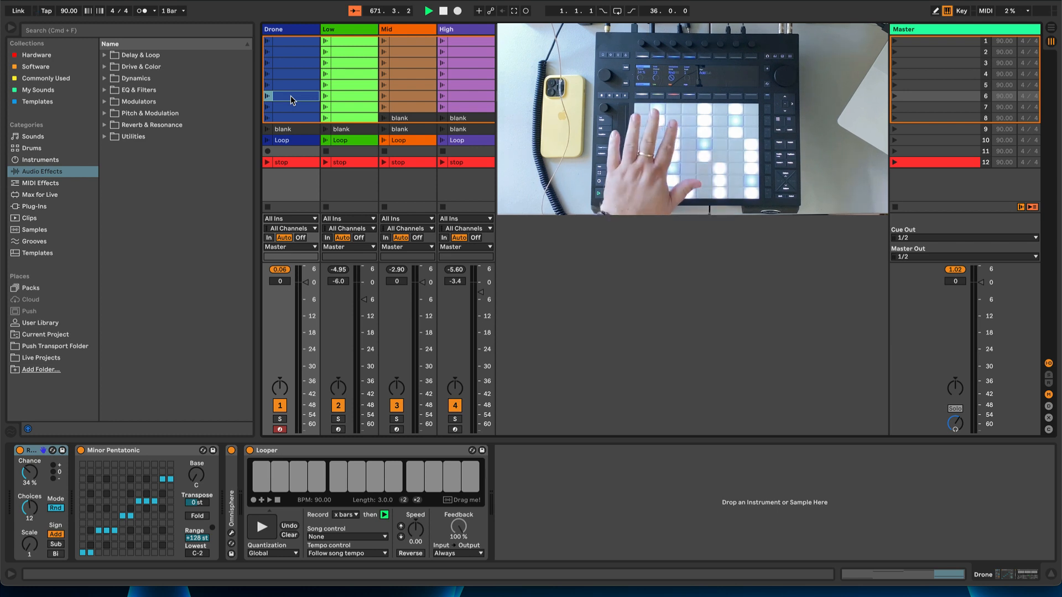